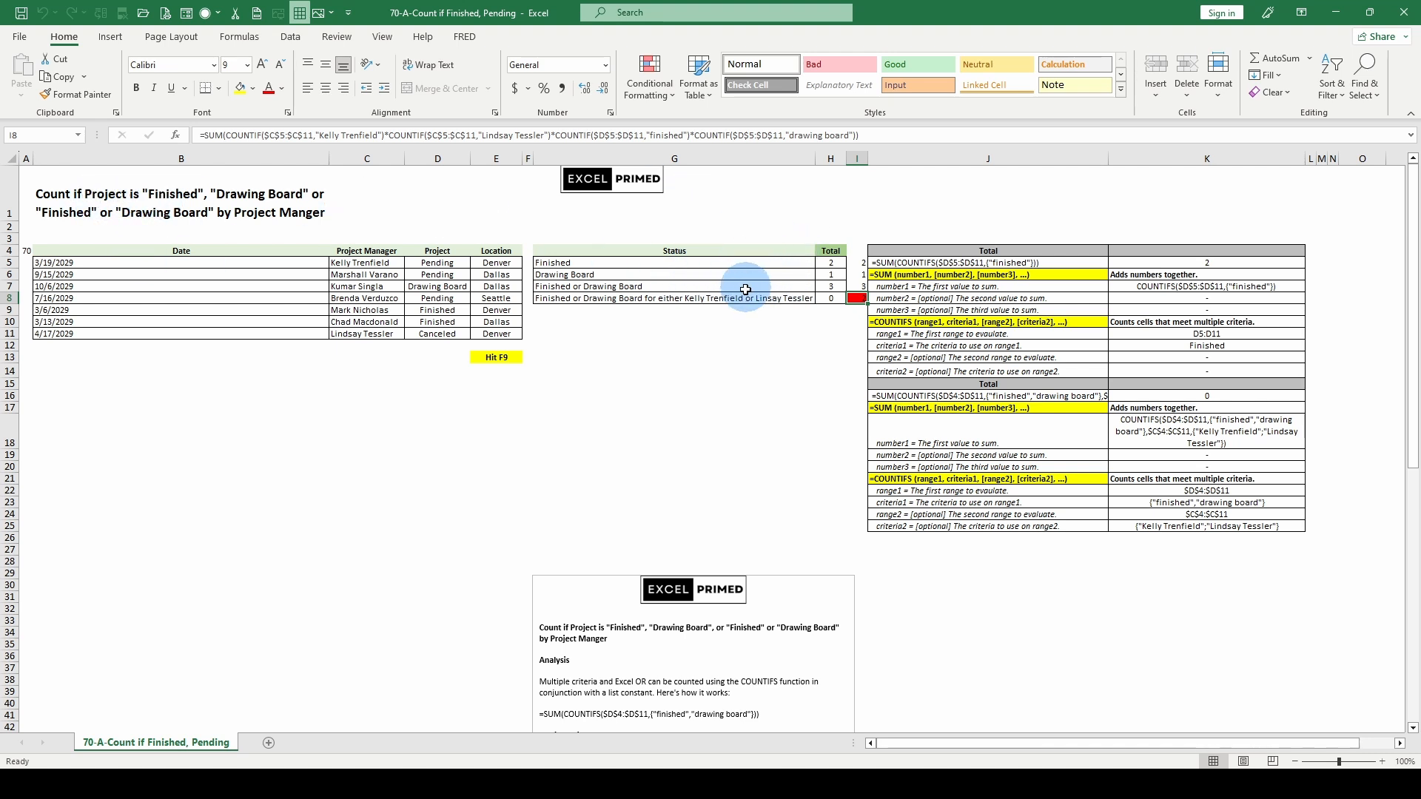
Evaluate the criteria range and then the whole COUNTIFS part of the H5 formula in place, discarding each evaluation
click(837, 262)
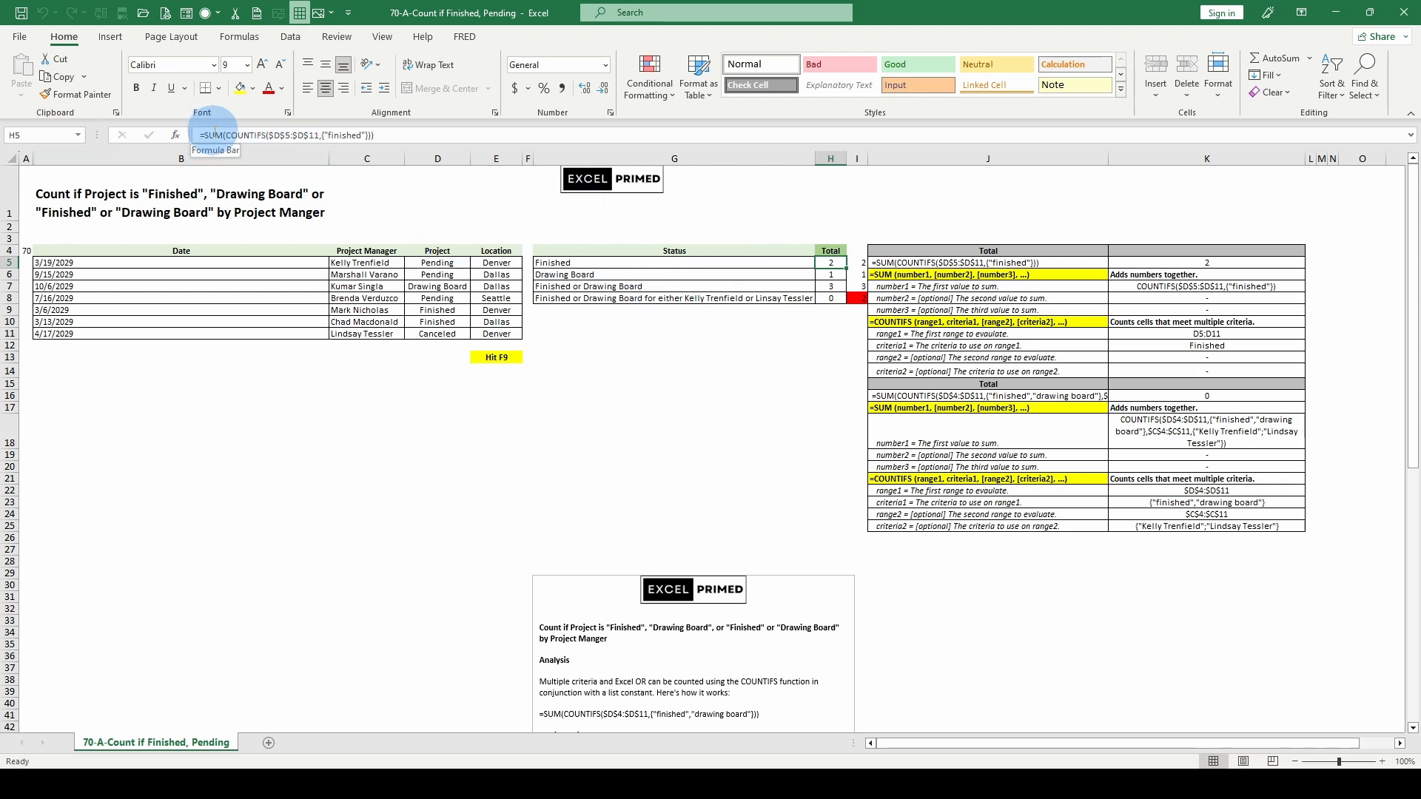
click(284, 134)
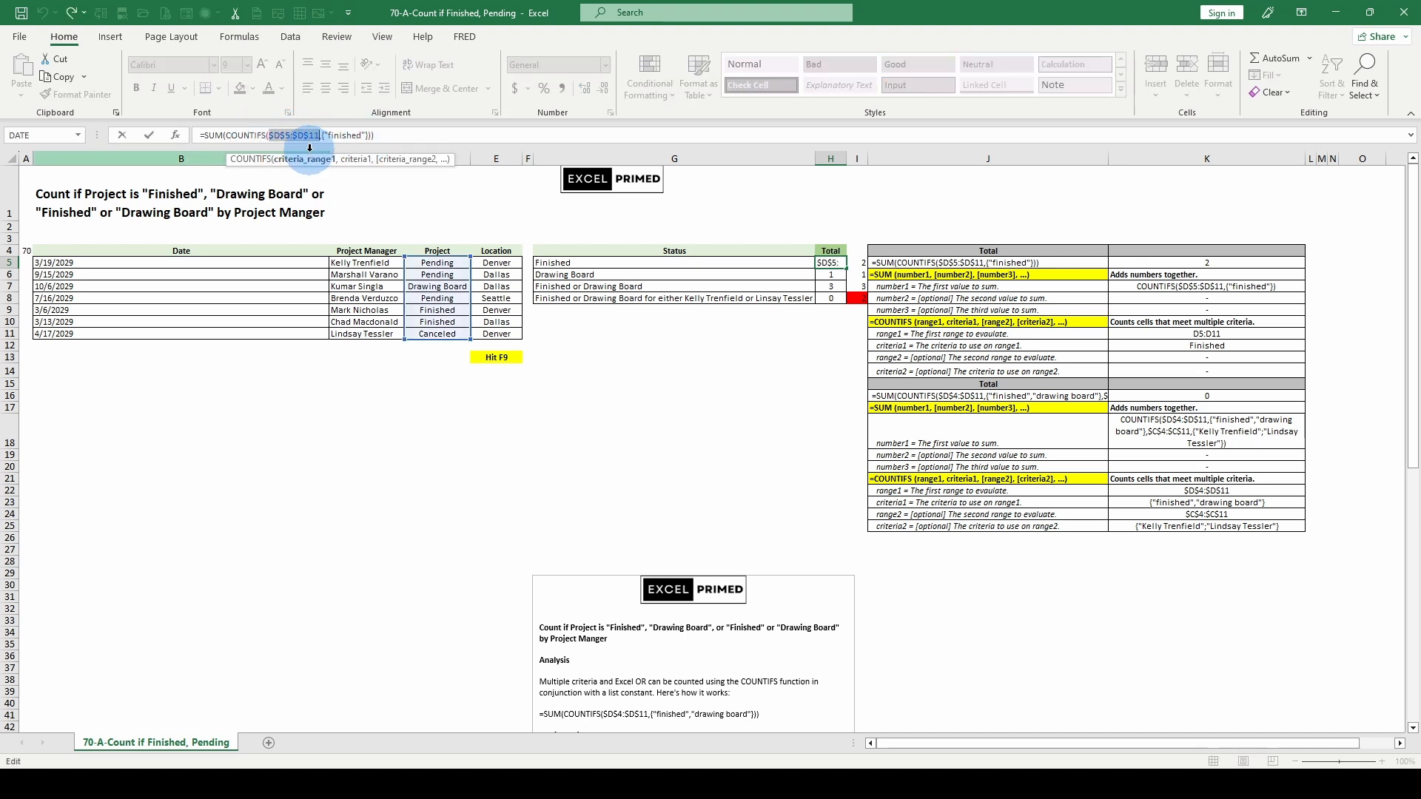
key(F9)
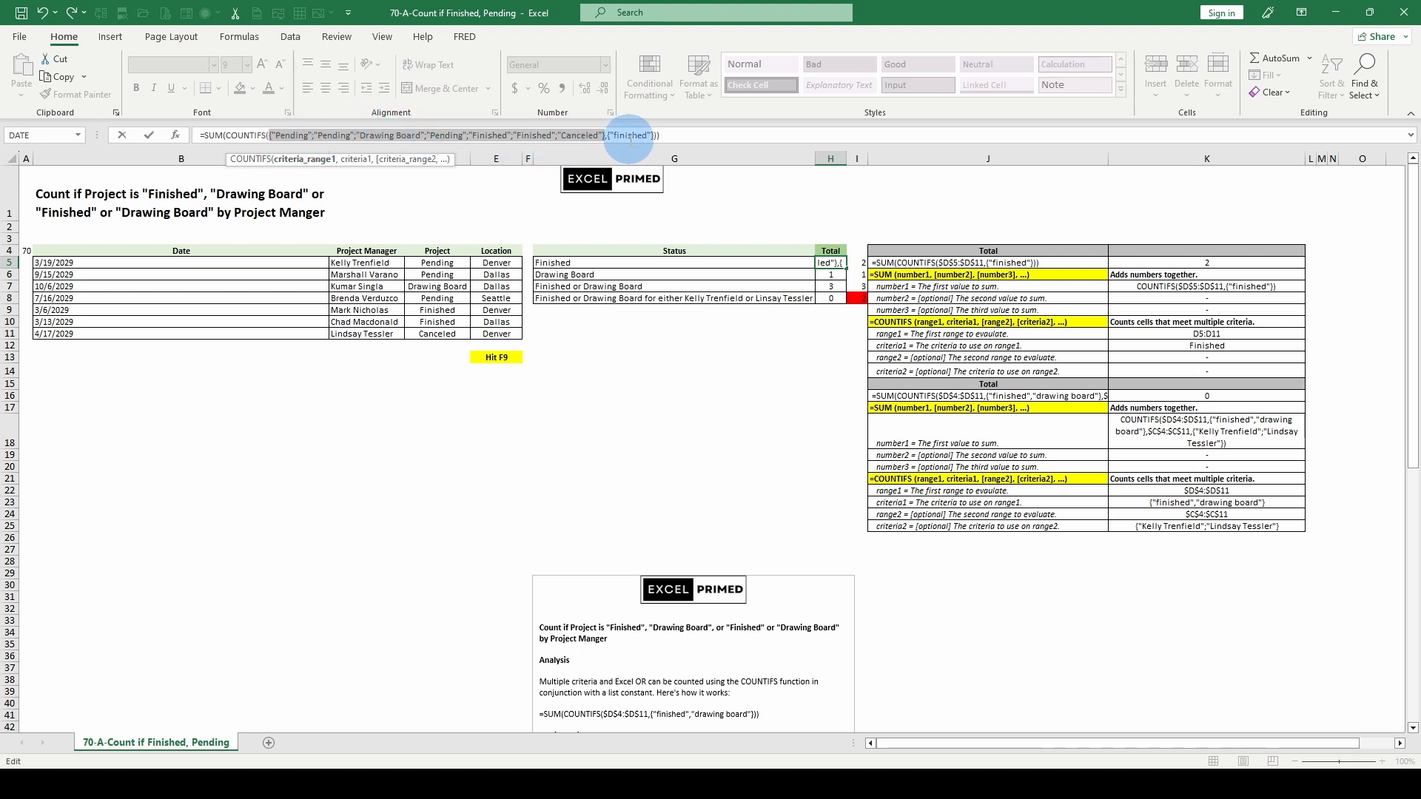
key(ctrl+z)
click(244, 161)
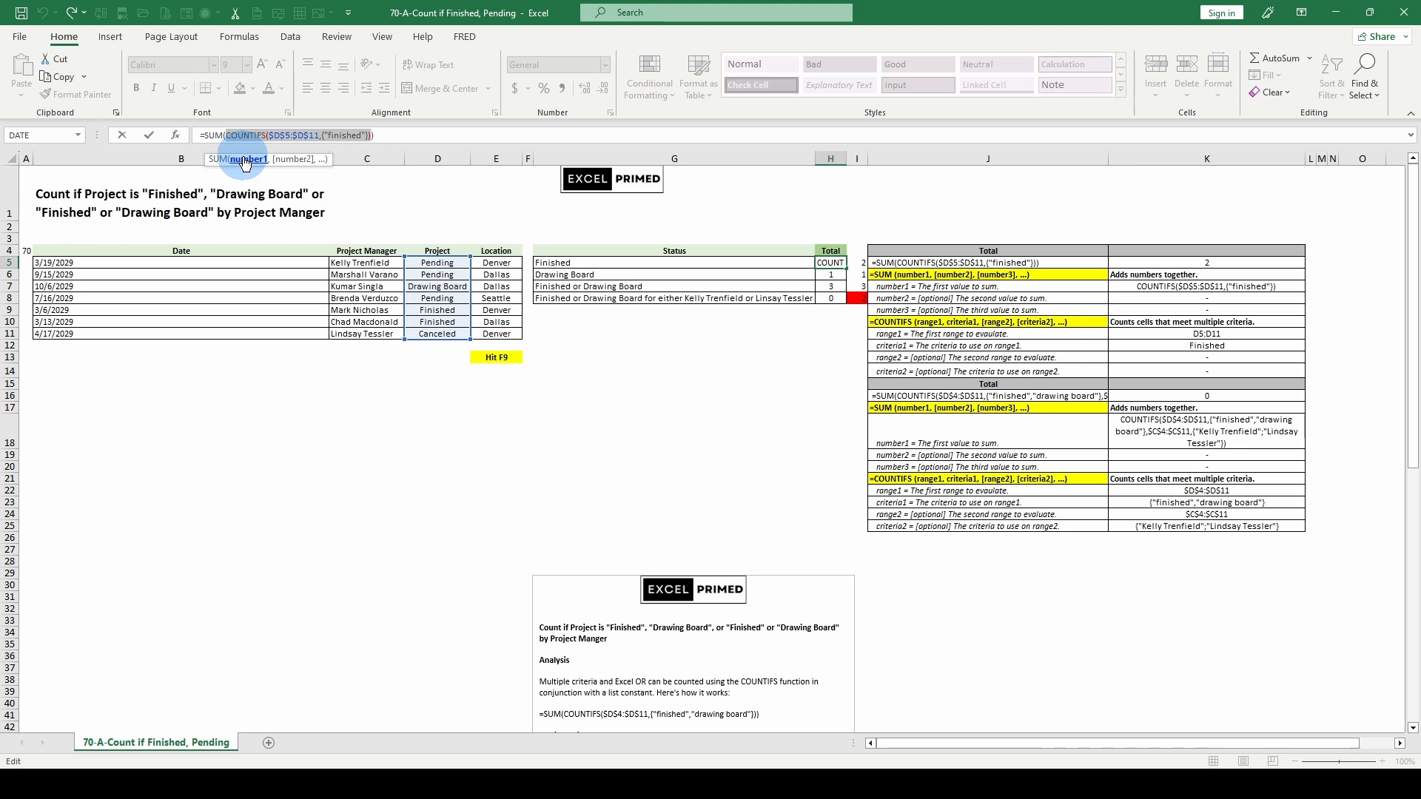
key(F9)
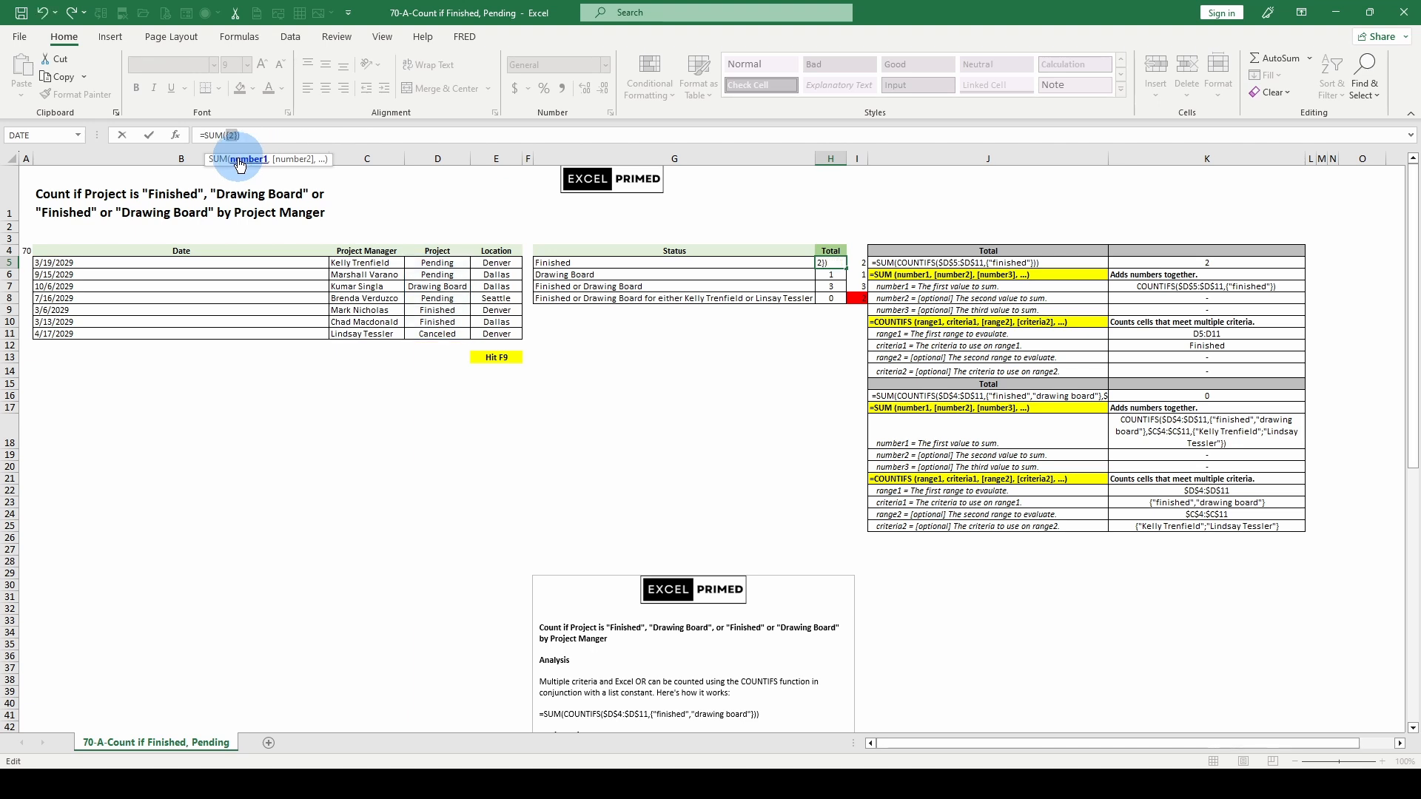
key(Escape)
Evaluate only the criteria range $D$5:$D$11 in the H5 formula again to inspect the project statuses it supplies
click(249, 135)
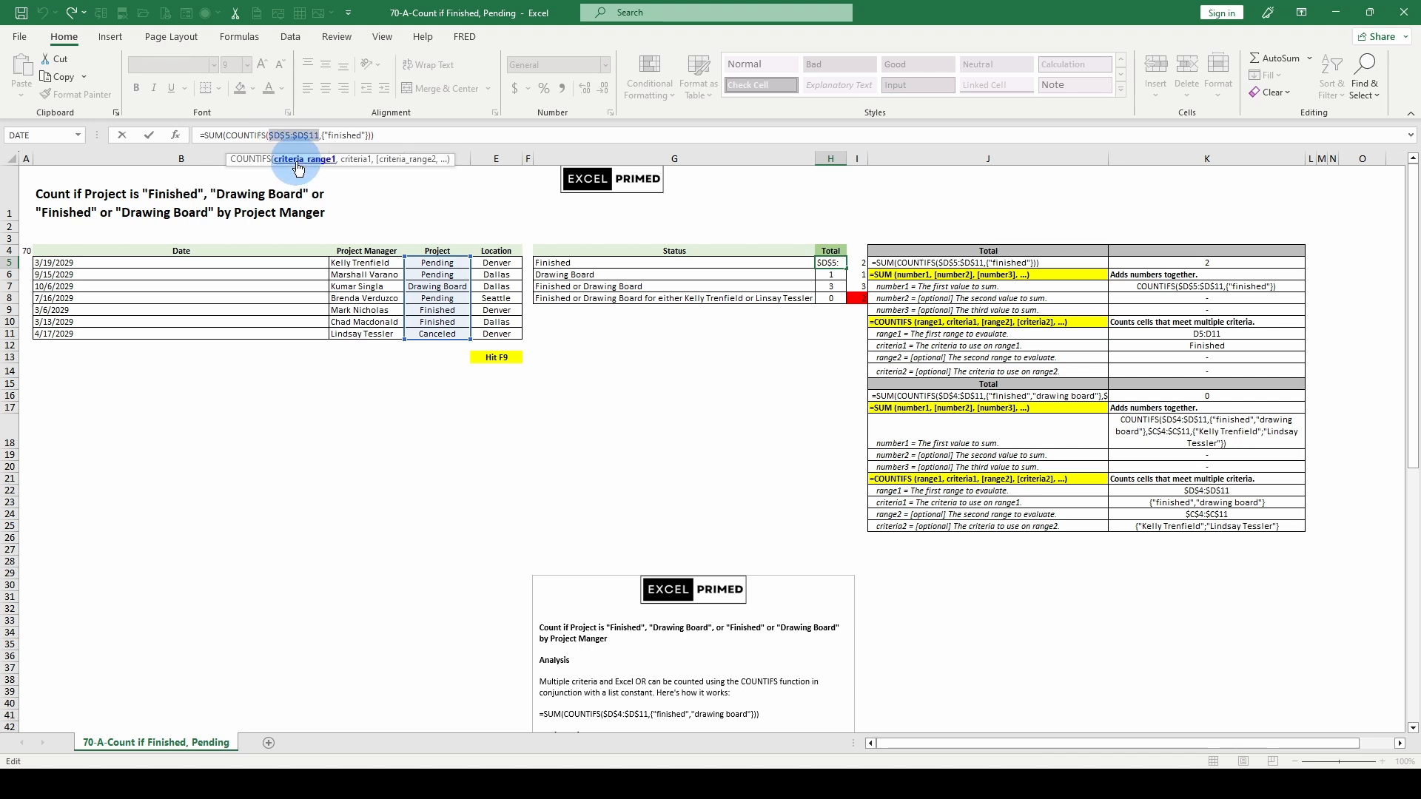
key(F9)
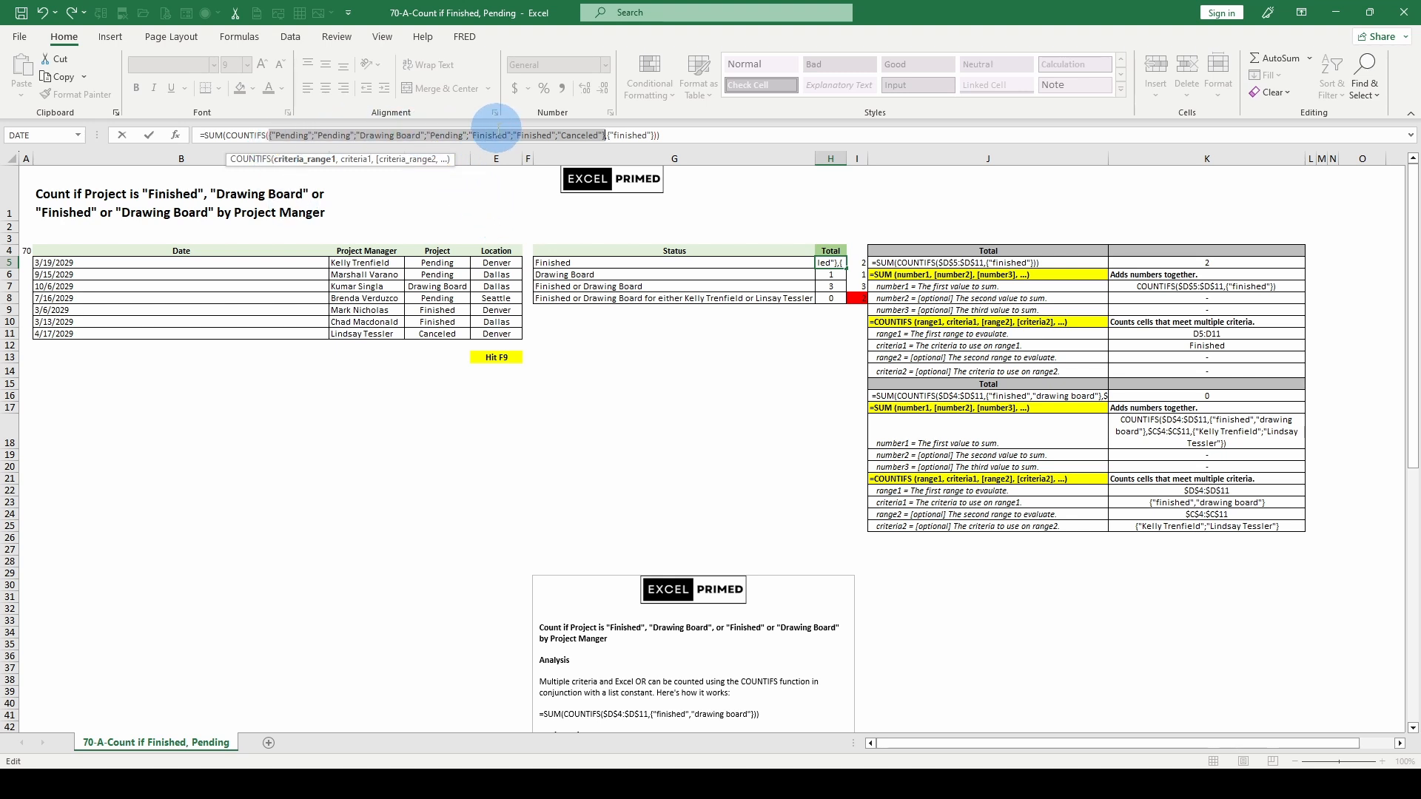
click(276, 132)
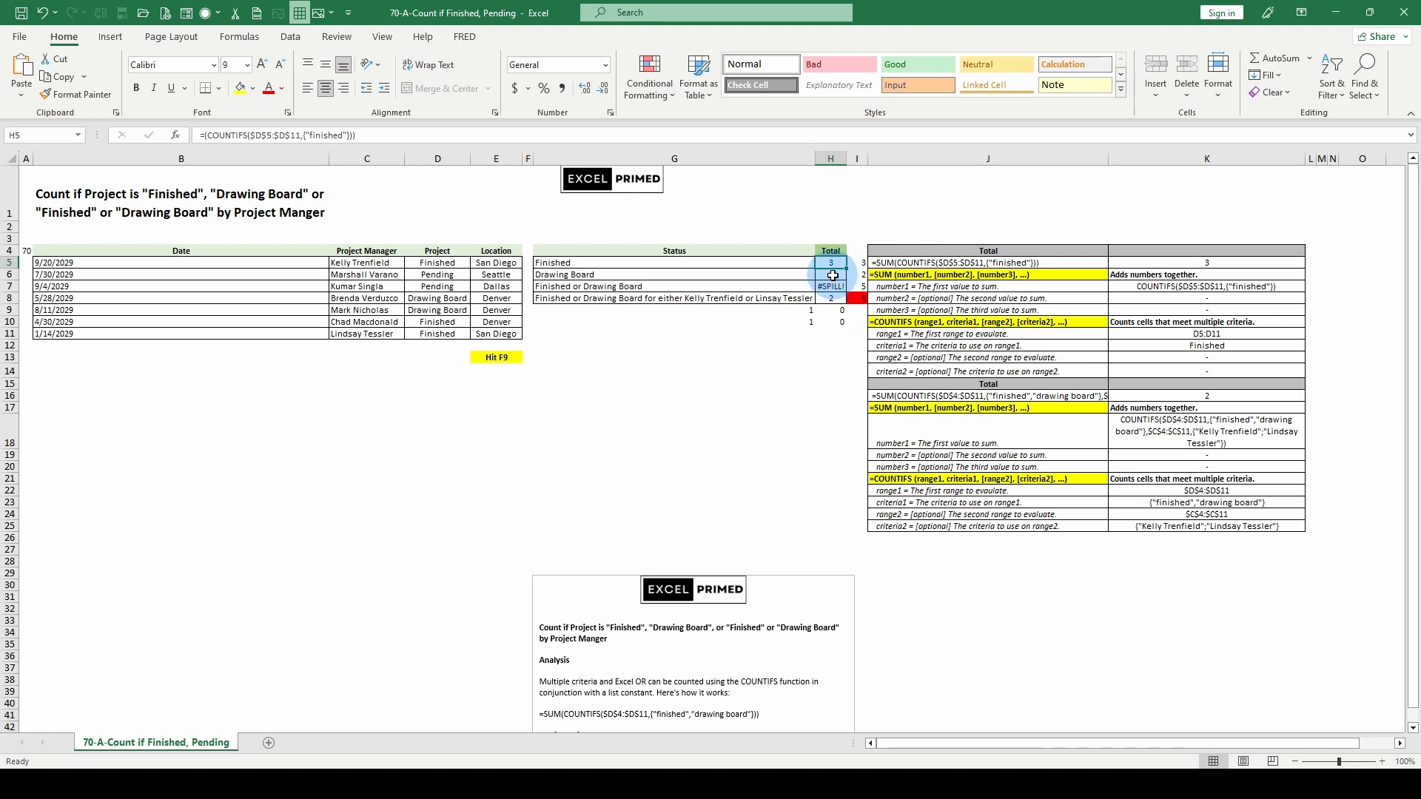
Wrap the "drawing board" COUNTIFS formula in H6 in the SUM function and reselect the cell
click(827, 274)
click(206, 136)
text(sum)
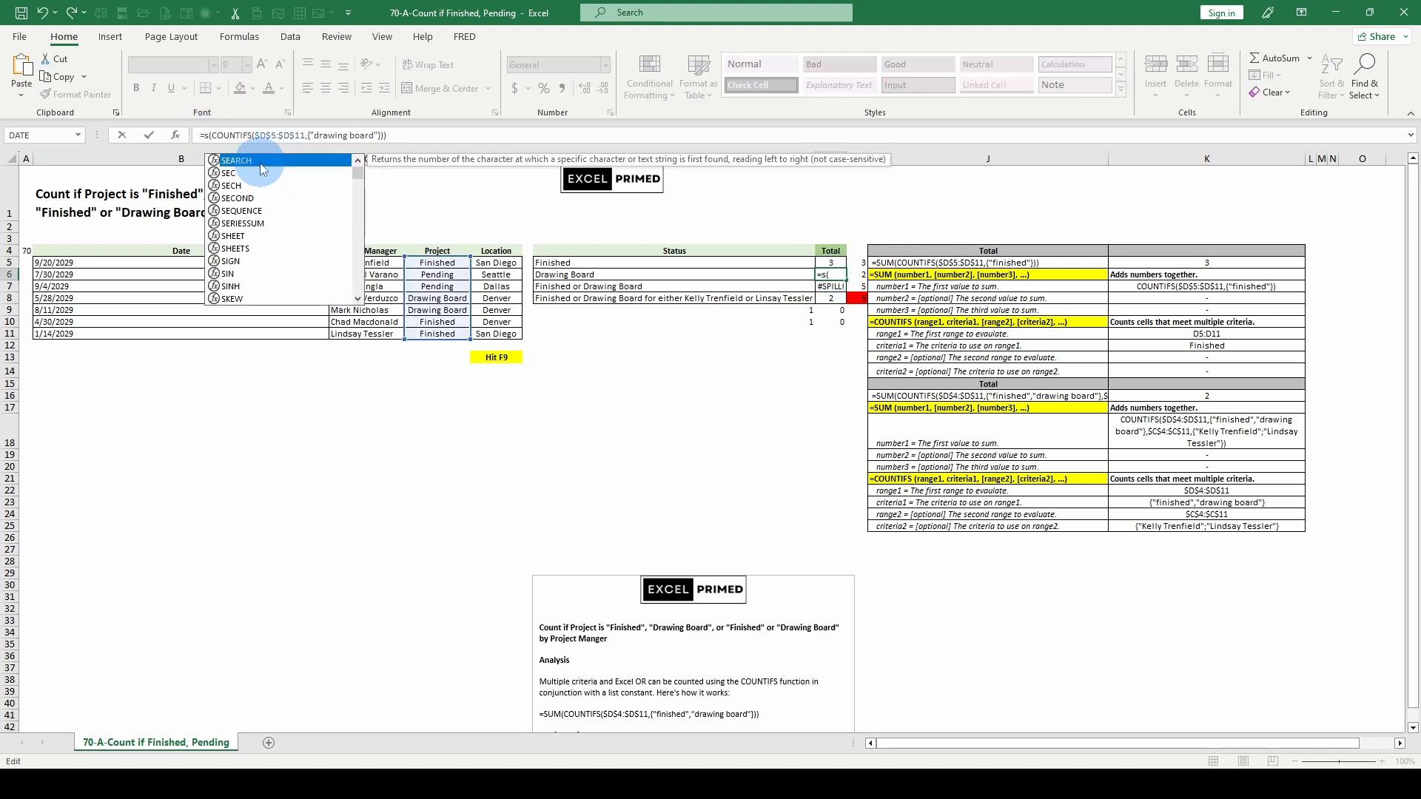
key(Return)
key(Up)
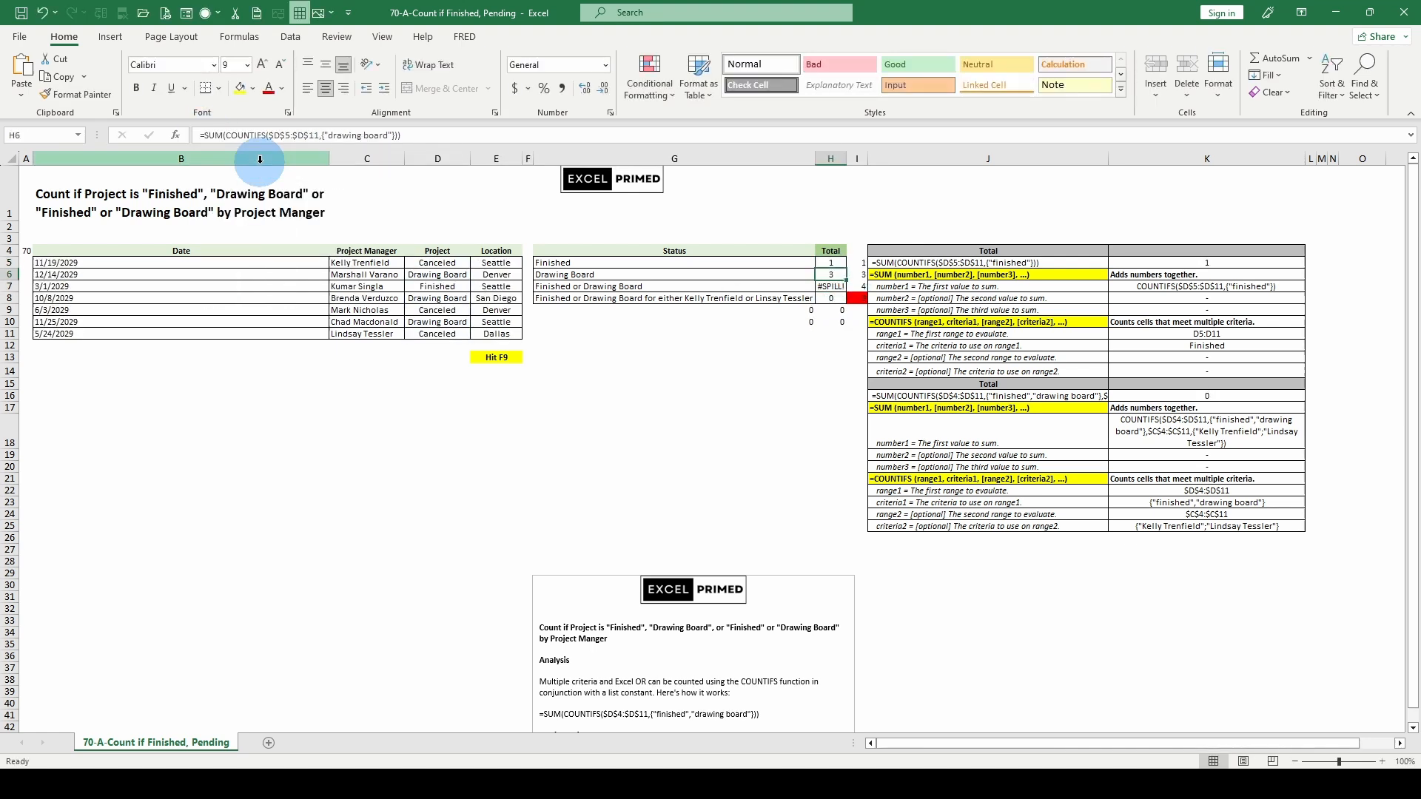
Inspect the formulas in H7 and H8, and recalculate the sheet several times to watch the totals
click(830, 287)
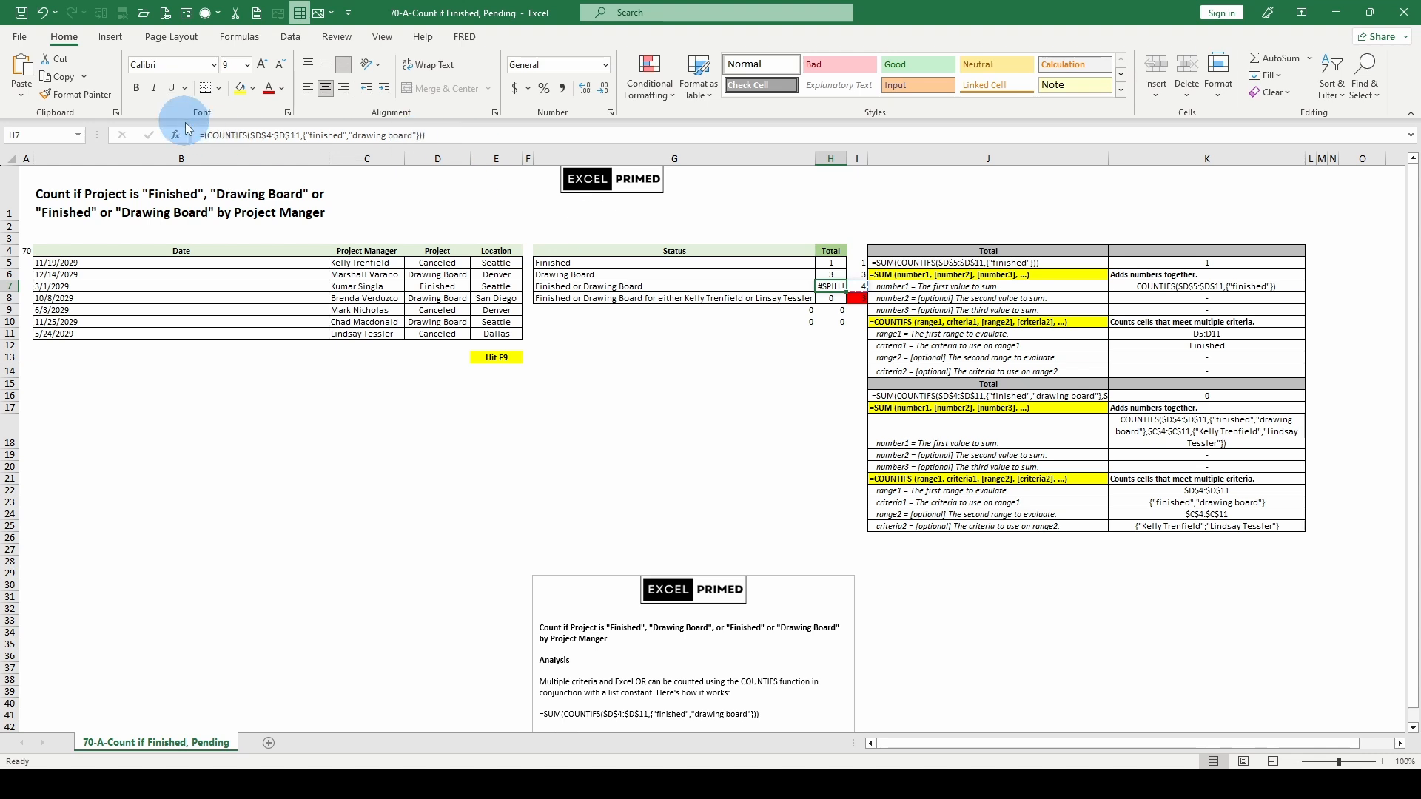
click(830, 298)
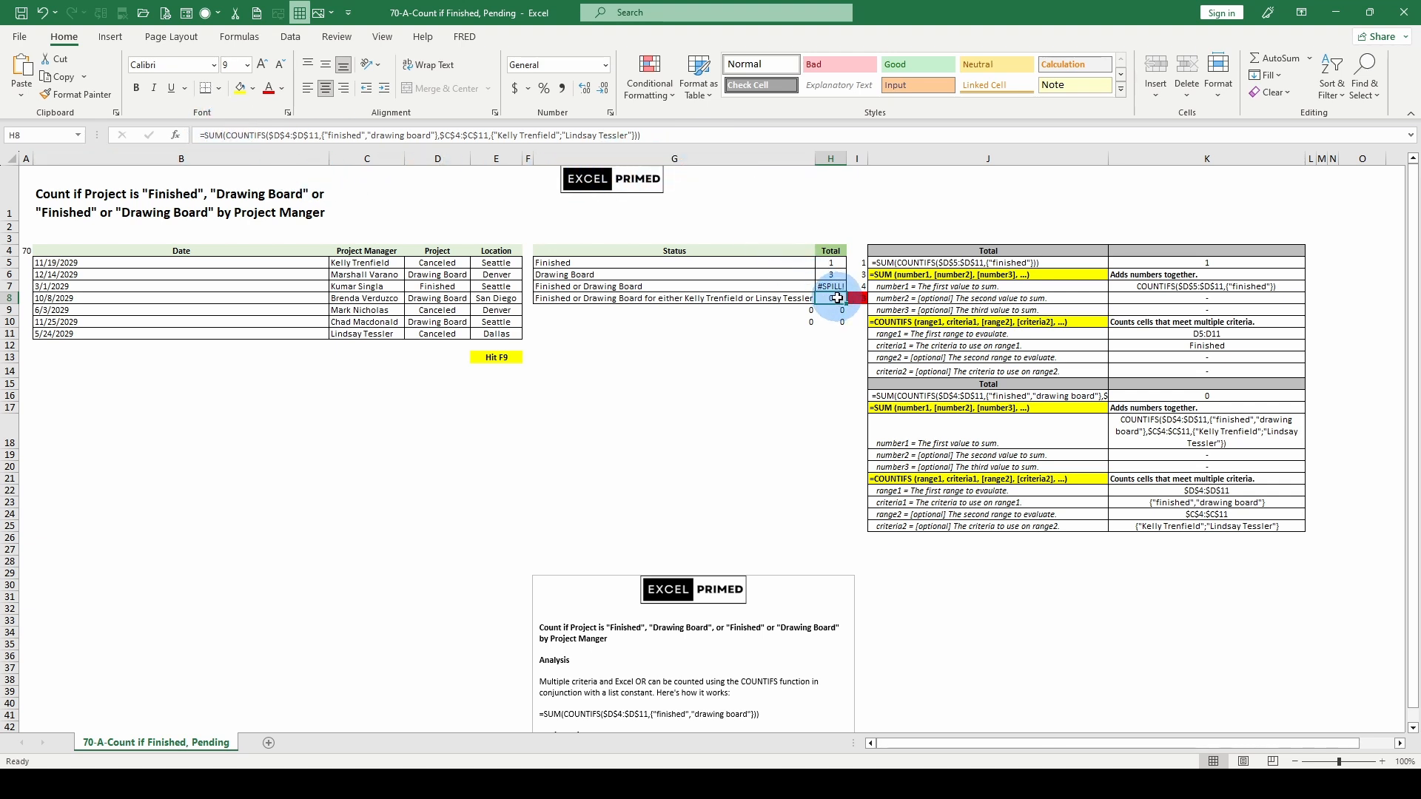
key(F9)
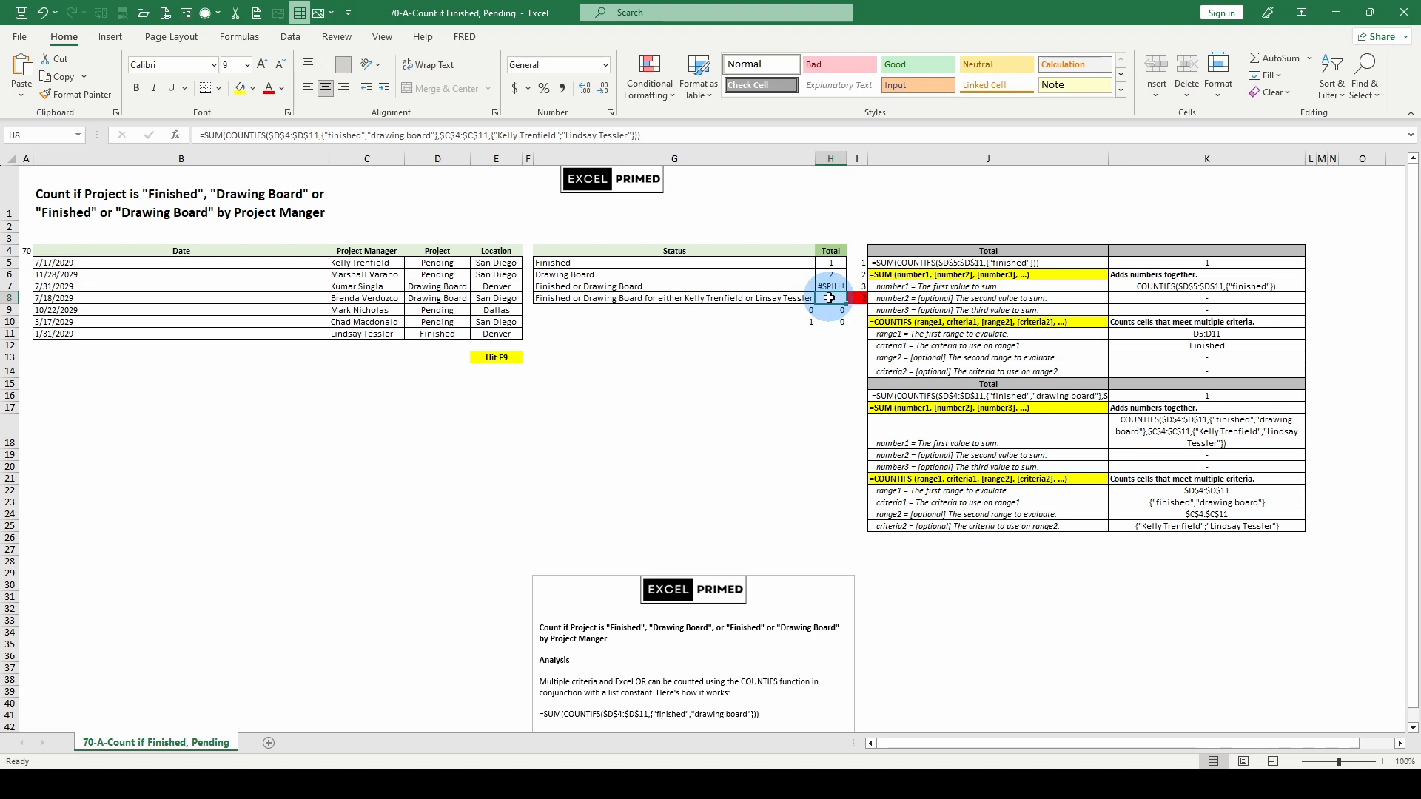
key(F9)
key(F9)
key(F9)
key(F9)
key(F9)
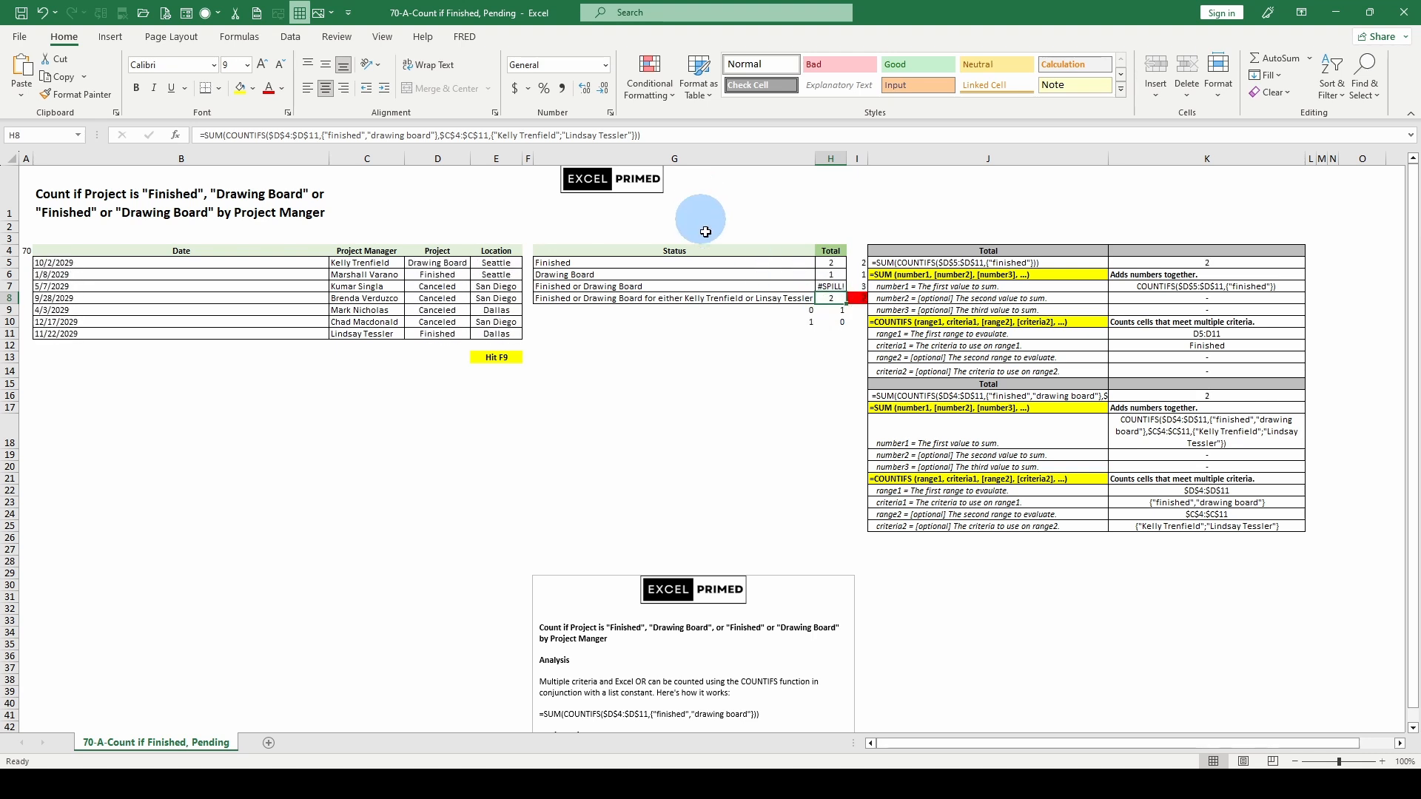
Examine the unsummed COUNTIFS formula in G9 and each criteria range and criteria argument of the H8 formula
click(780, 308)
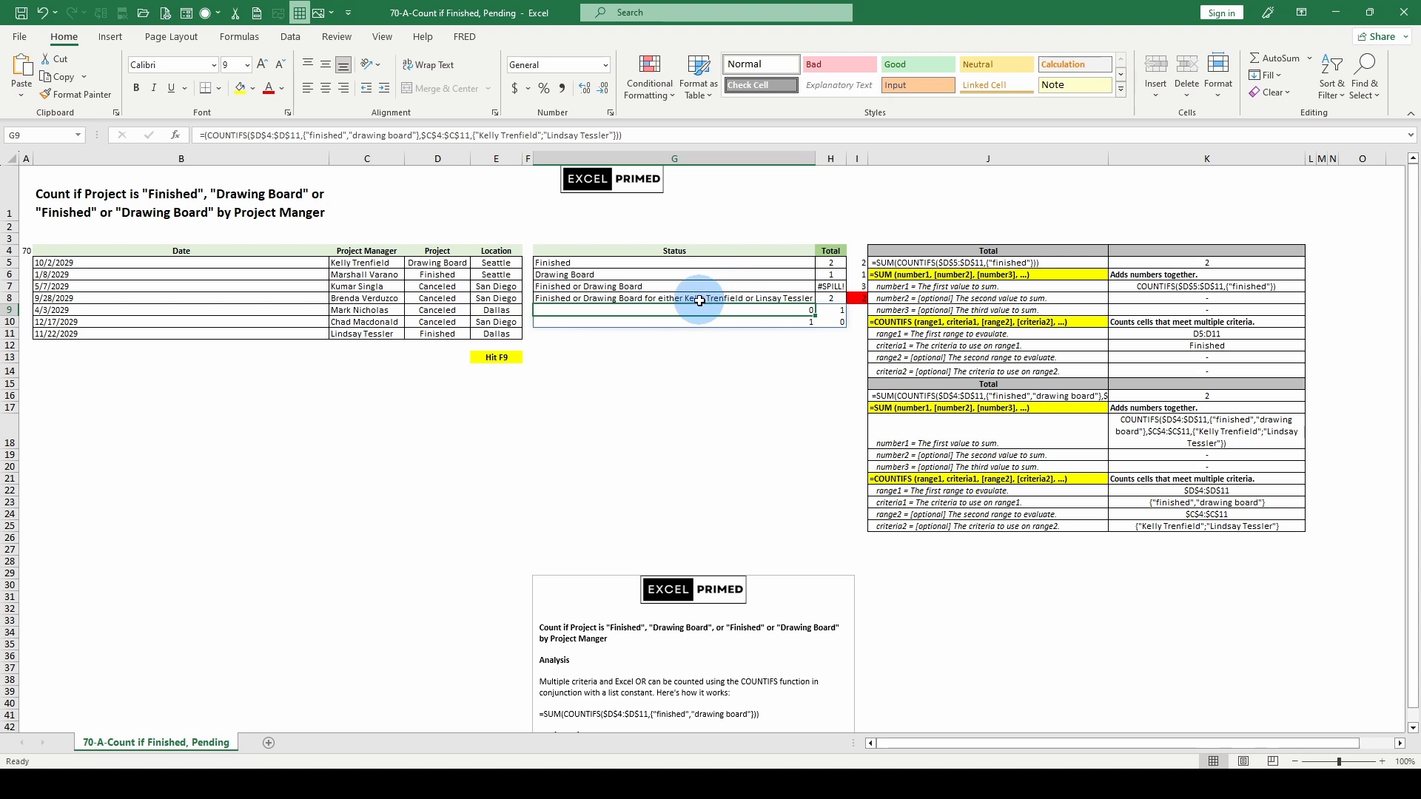
click(832, 299)
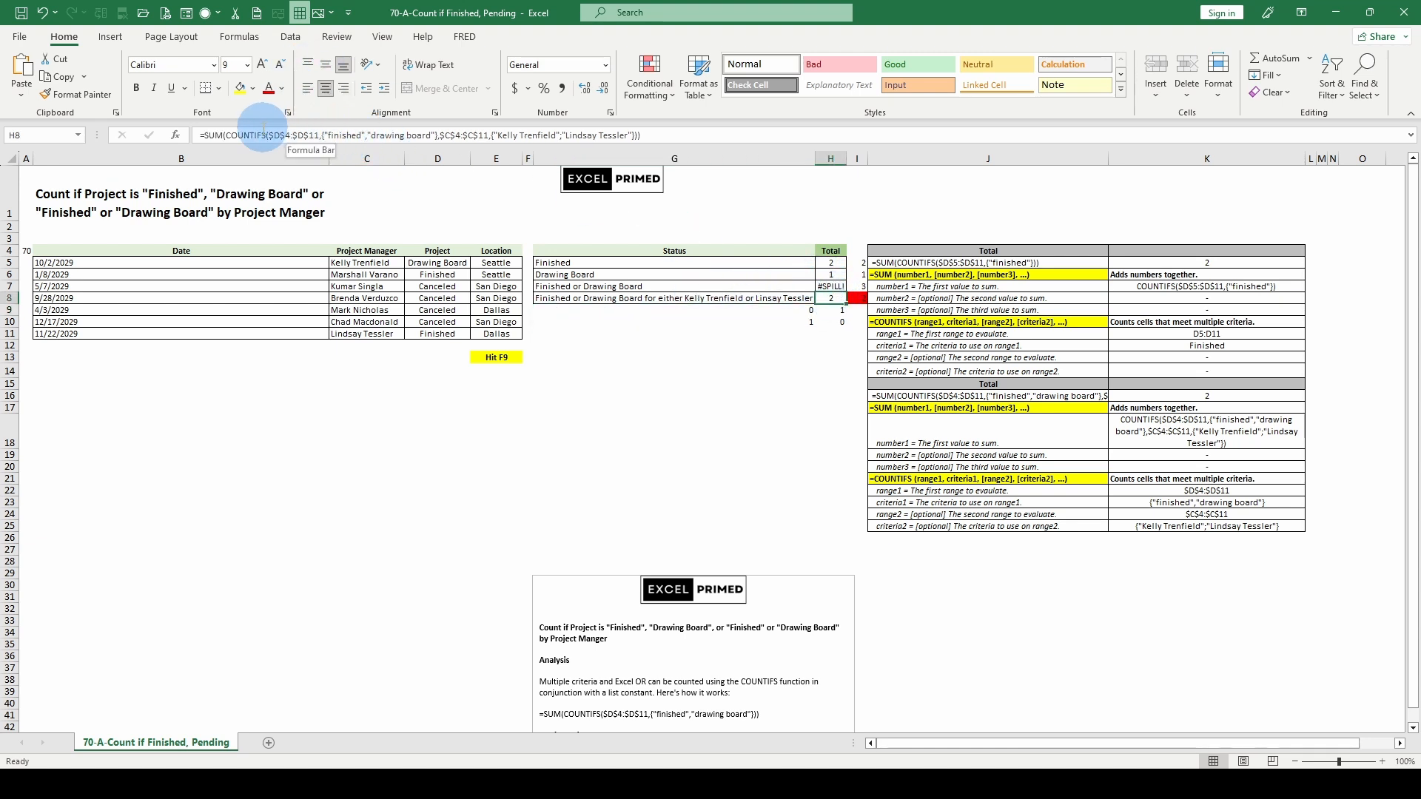
click(306, 146)
click(306, 159)
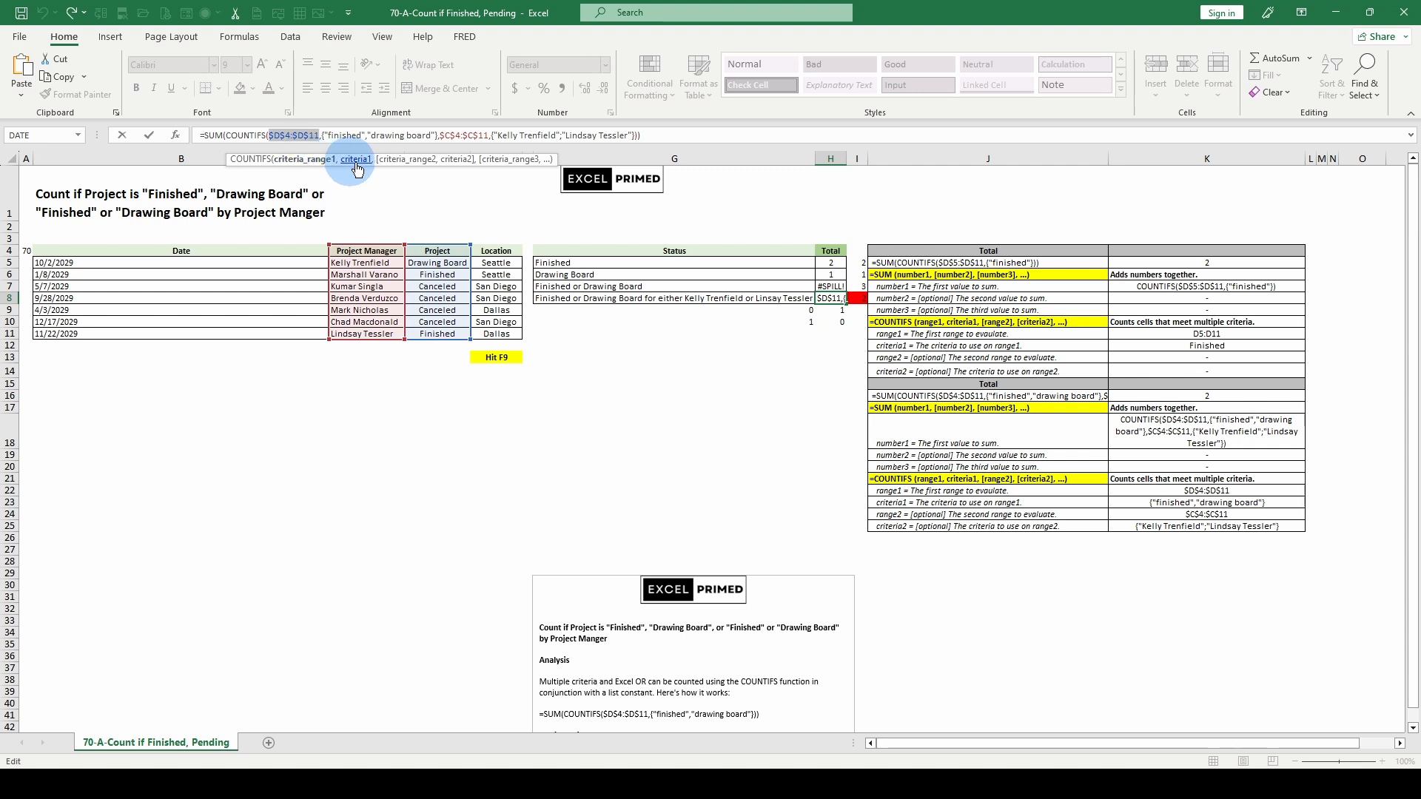
click(364, 161)
click(415, 160)
click(455, 160)
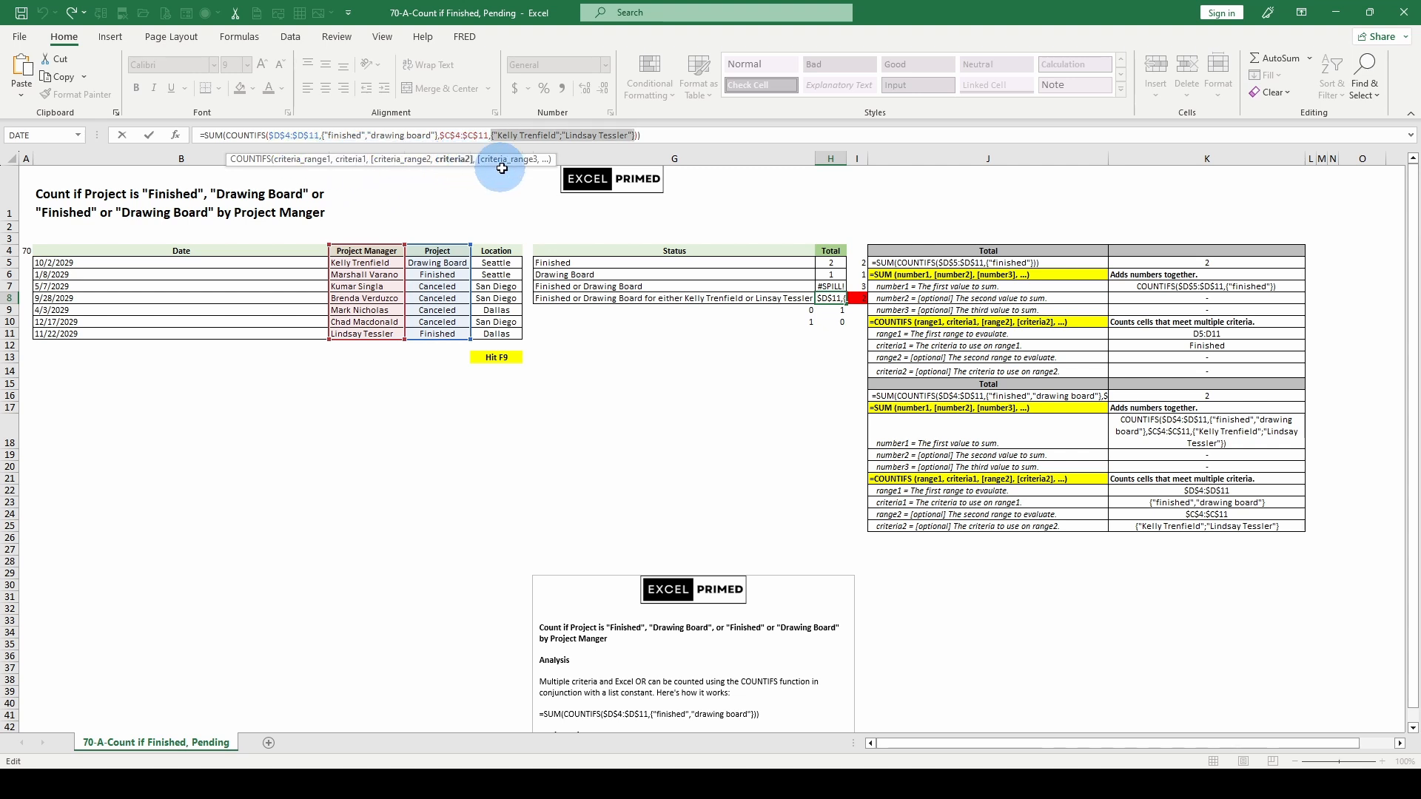
click(348, 162)
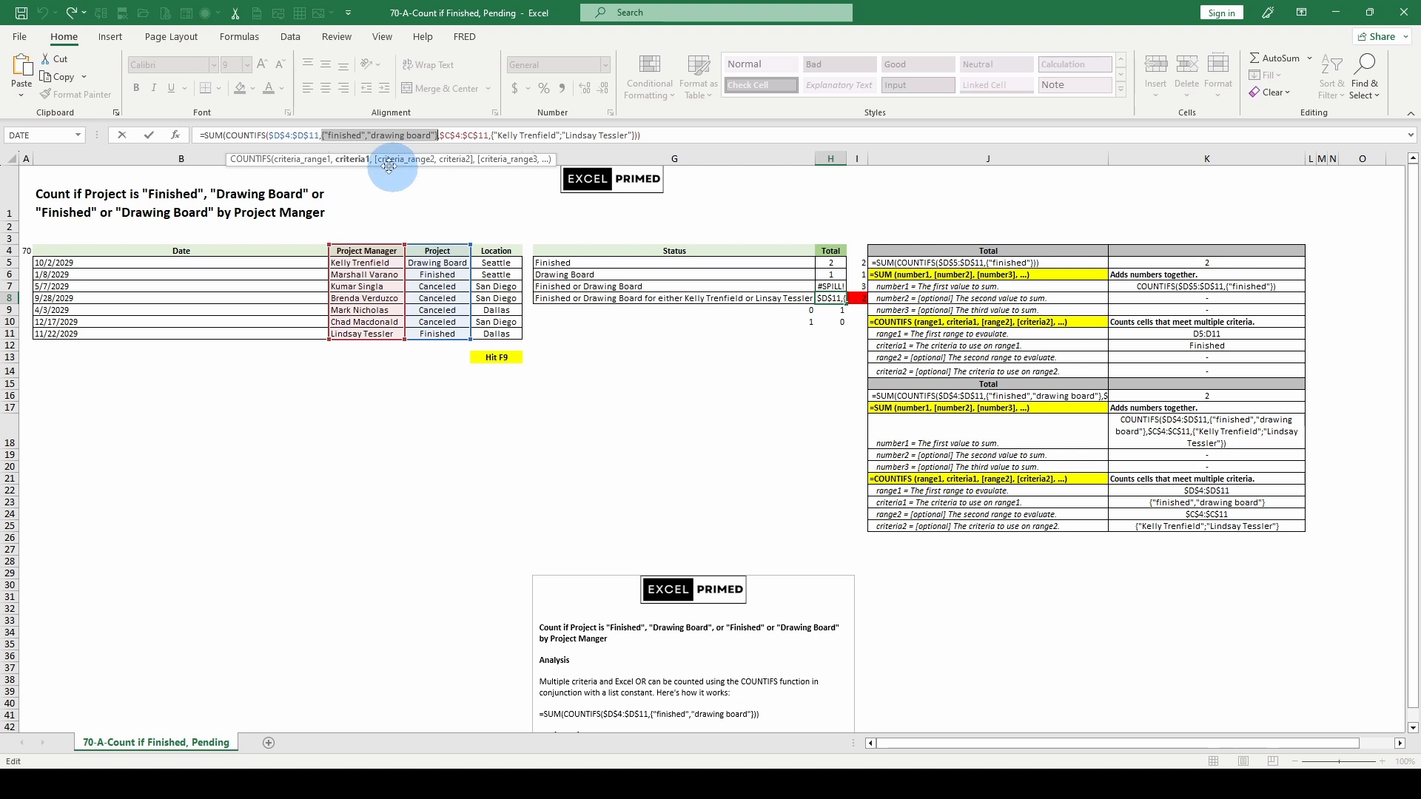
key(Return)
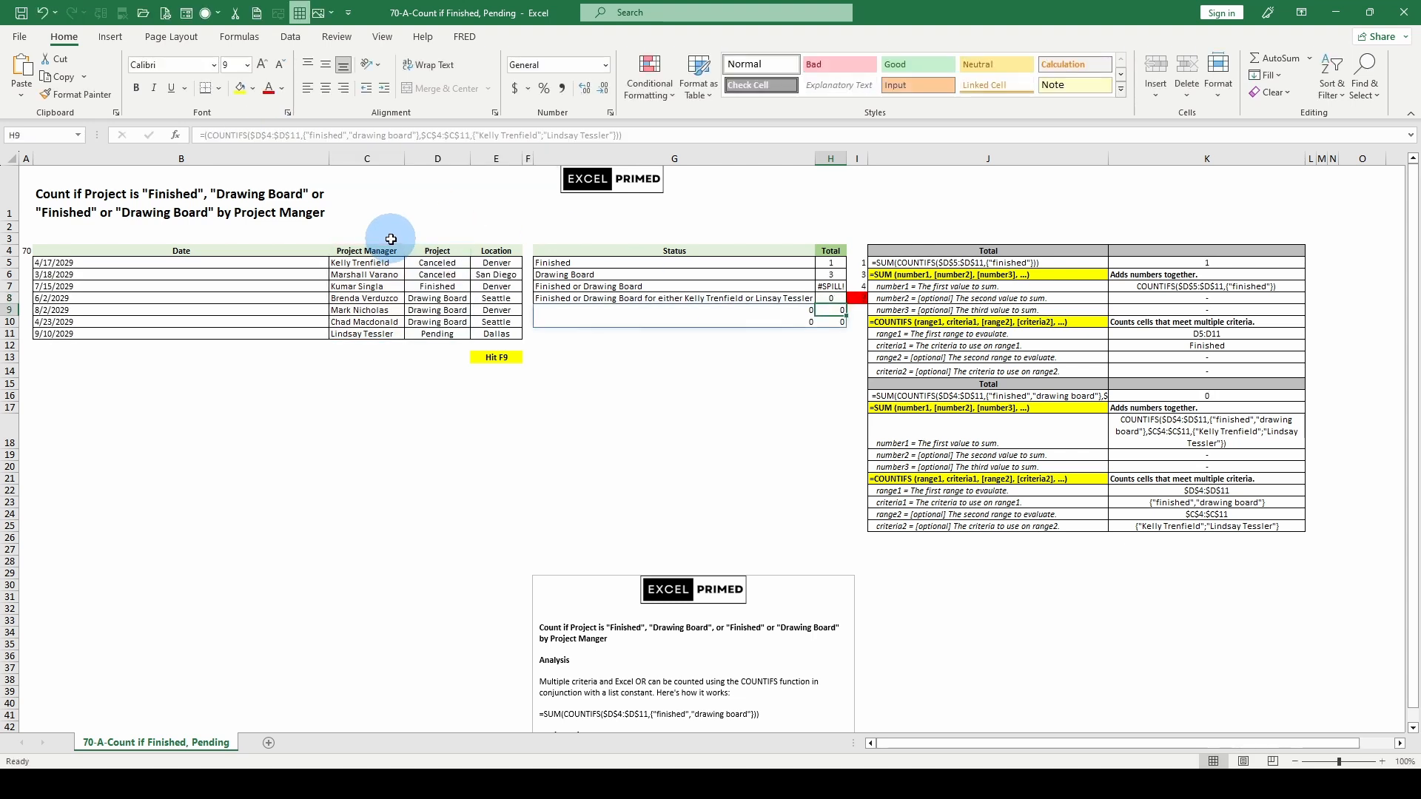
Wrap the "finished" COUNTIFS formula in H5 in SUM, correcting the mistyped function name
click(830, 262)
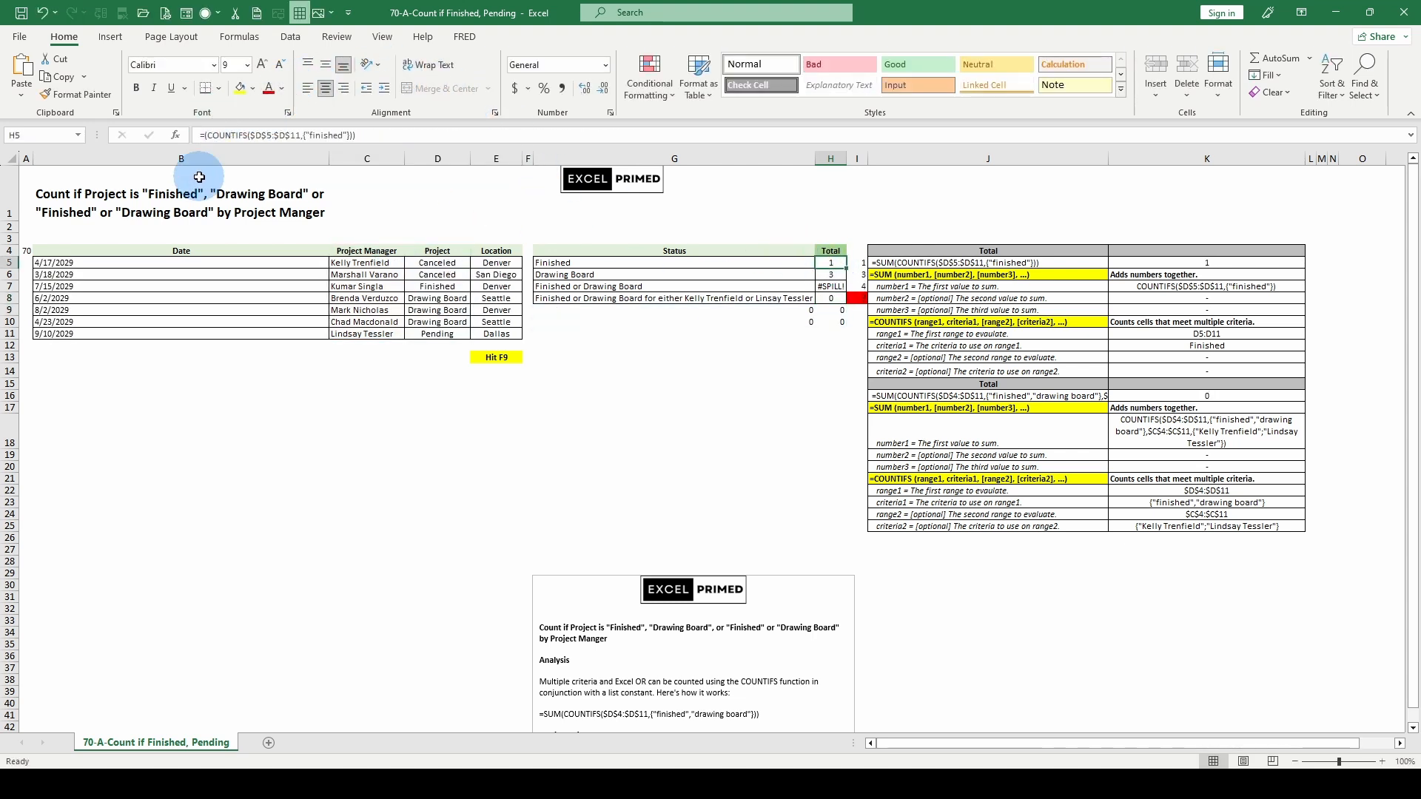
click(204, 135)
text(suim)
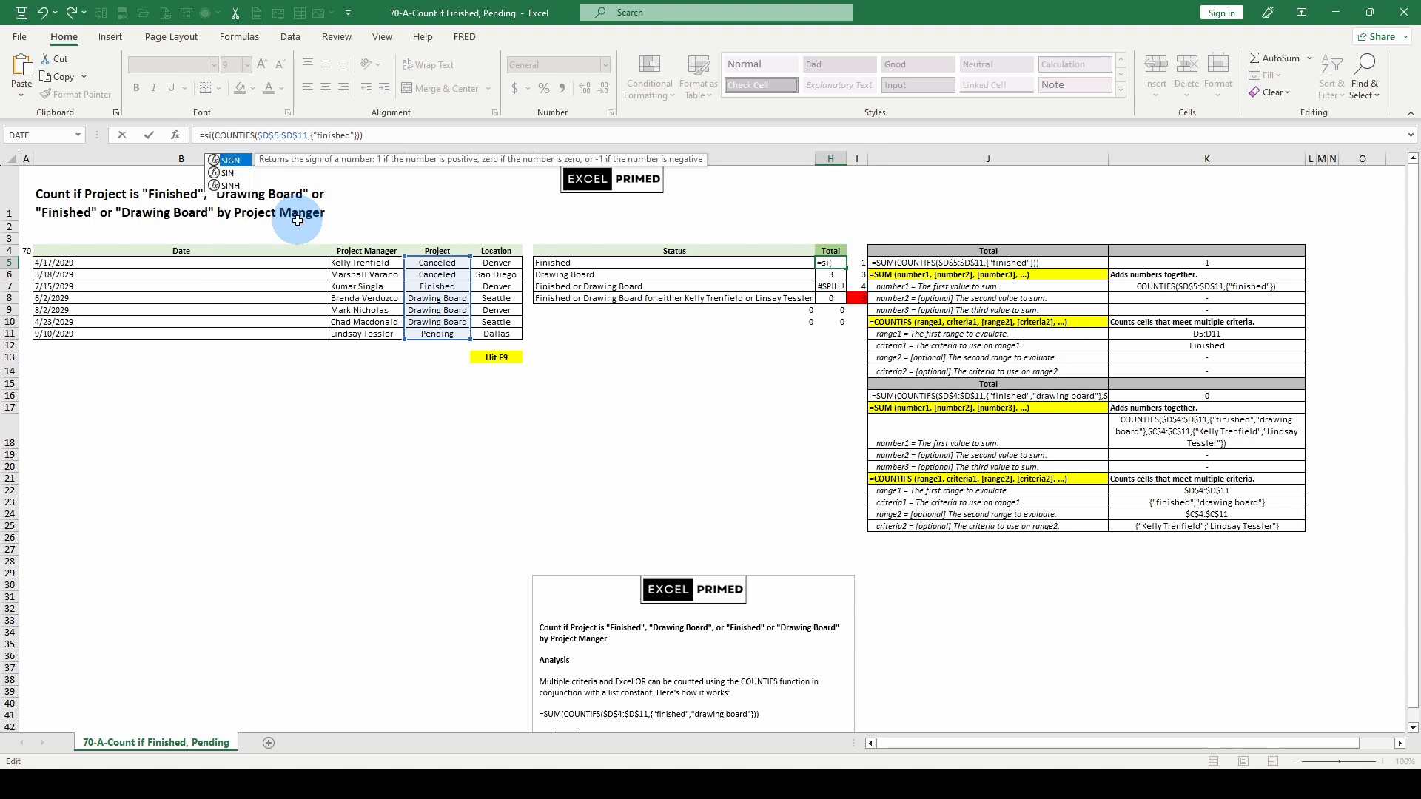
key(Return)
click(830, 263)
click(209, 135)
text(u)
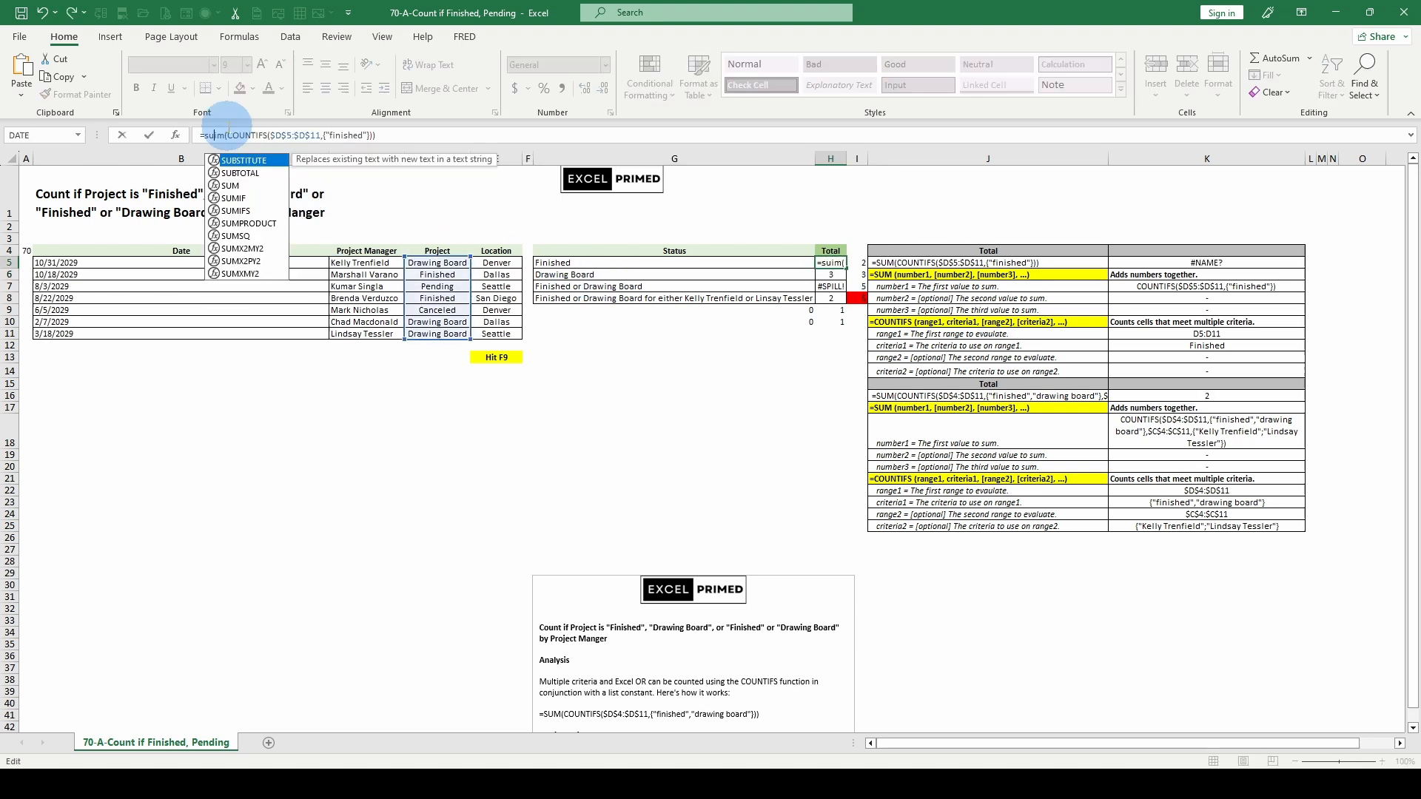
key(Delete)
key(Return)
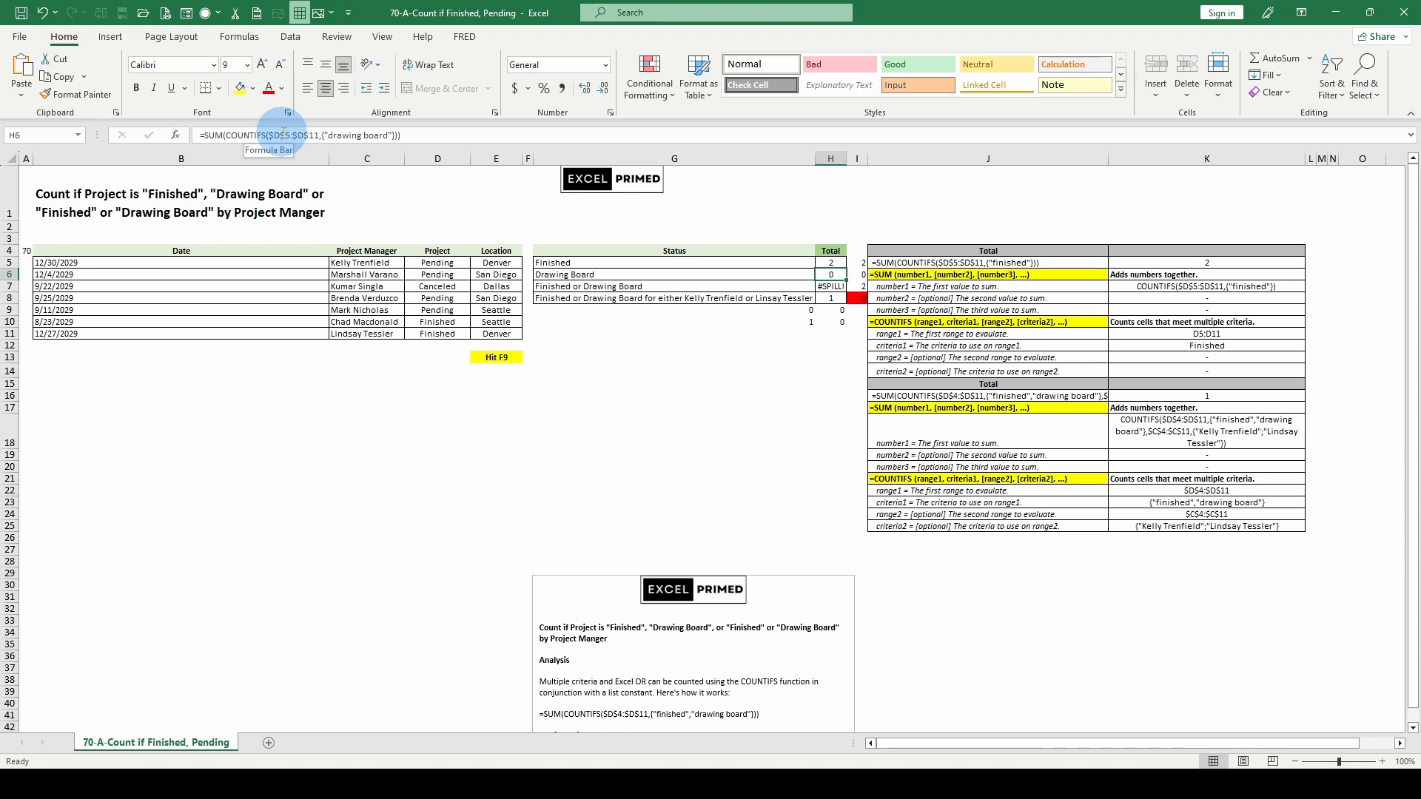
Examine the criteria ranges used by the COUNTIFS formulas in H6 and H7 without changing them
click(284, 133)
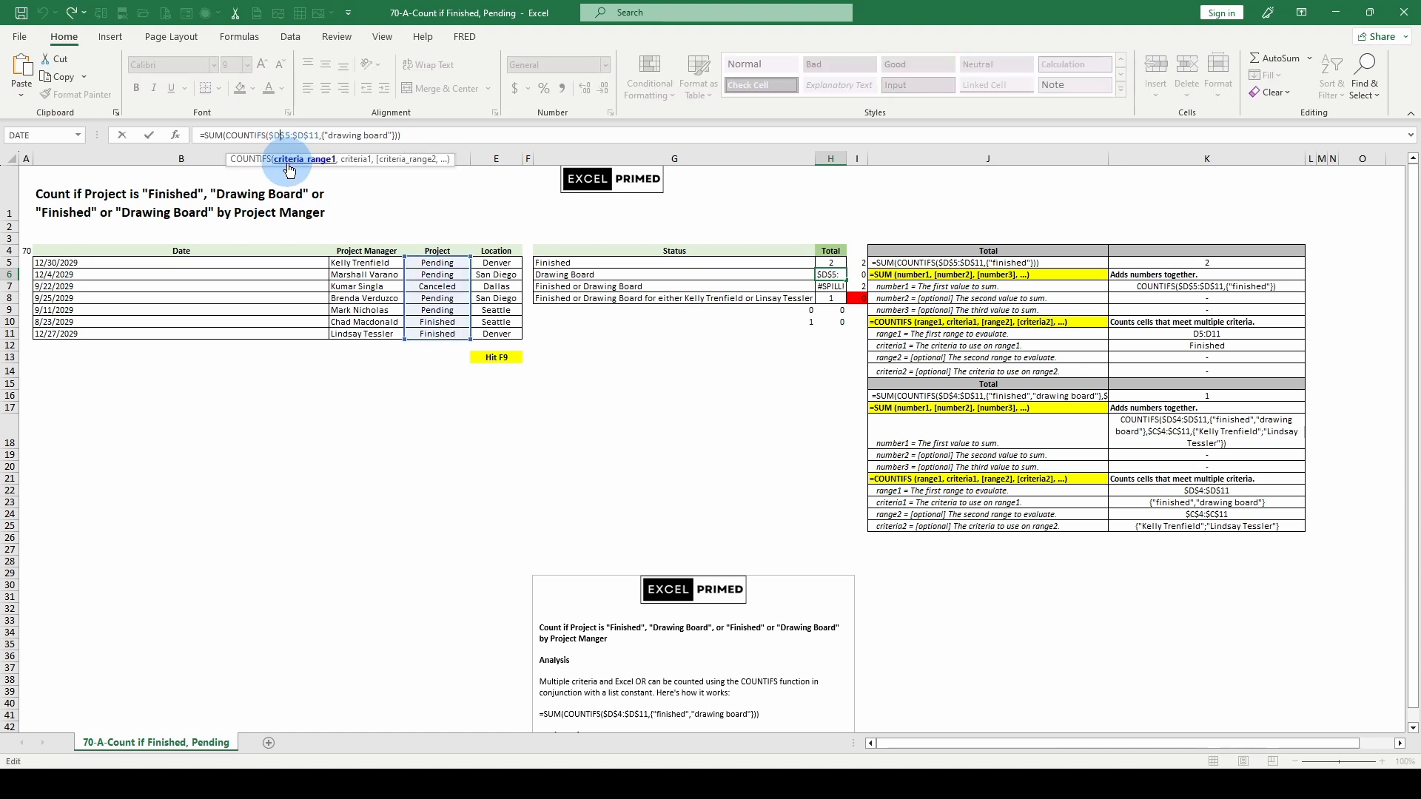
key(Return)
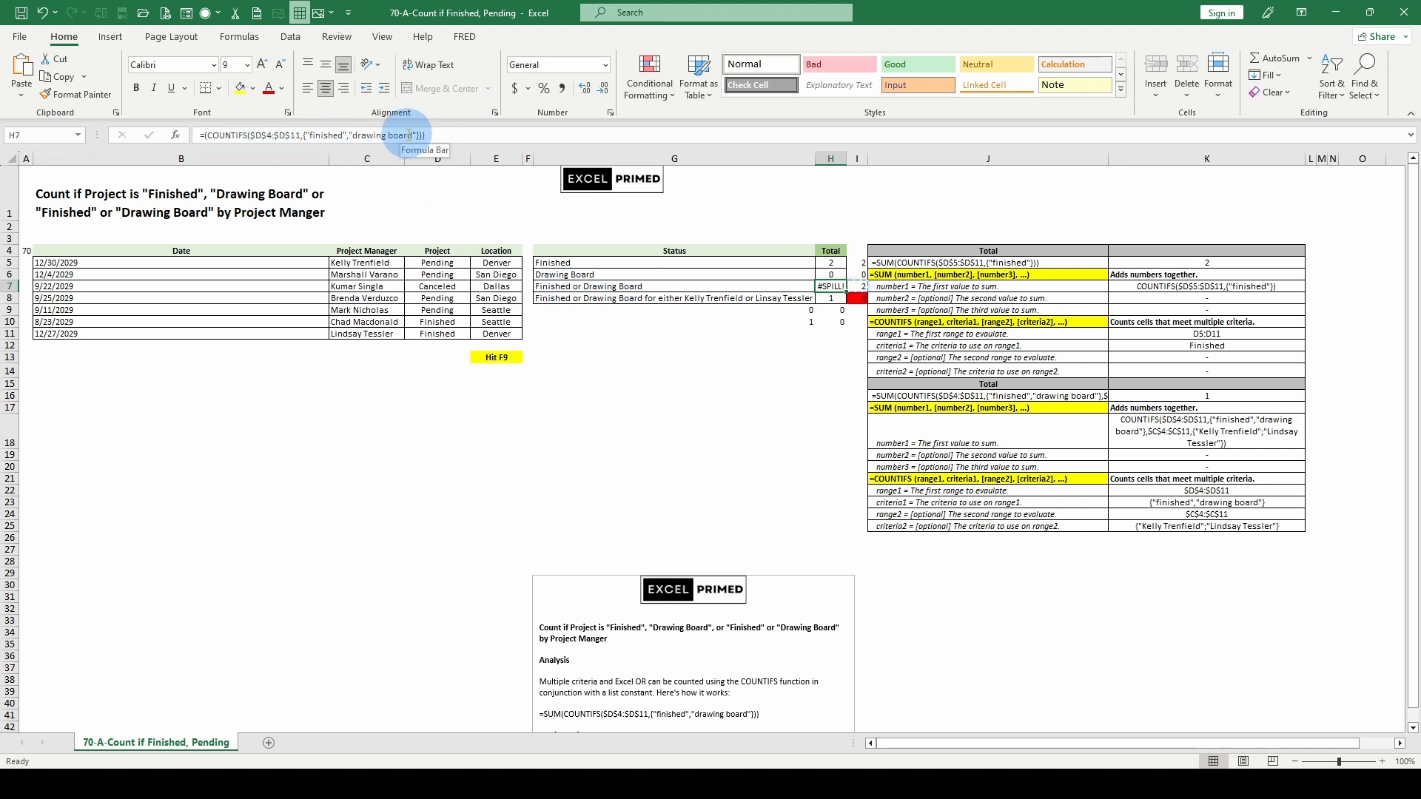
click(279, 134)
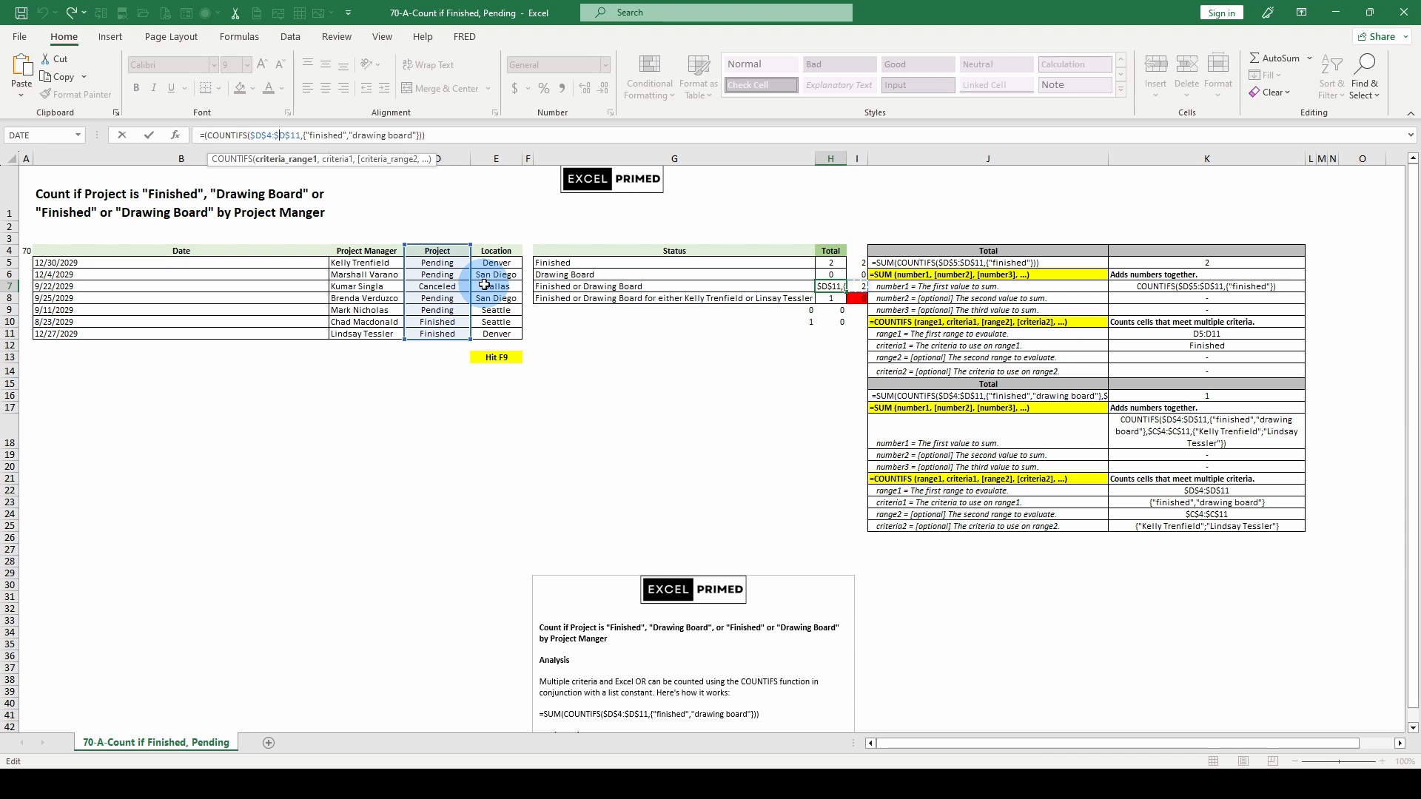
key(Escape)
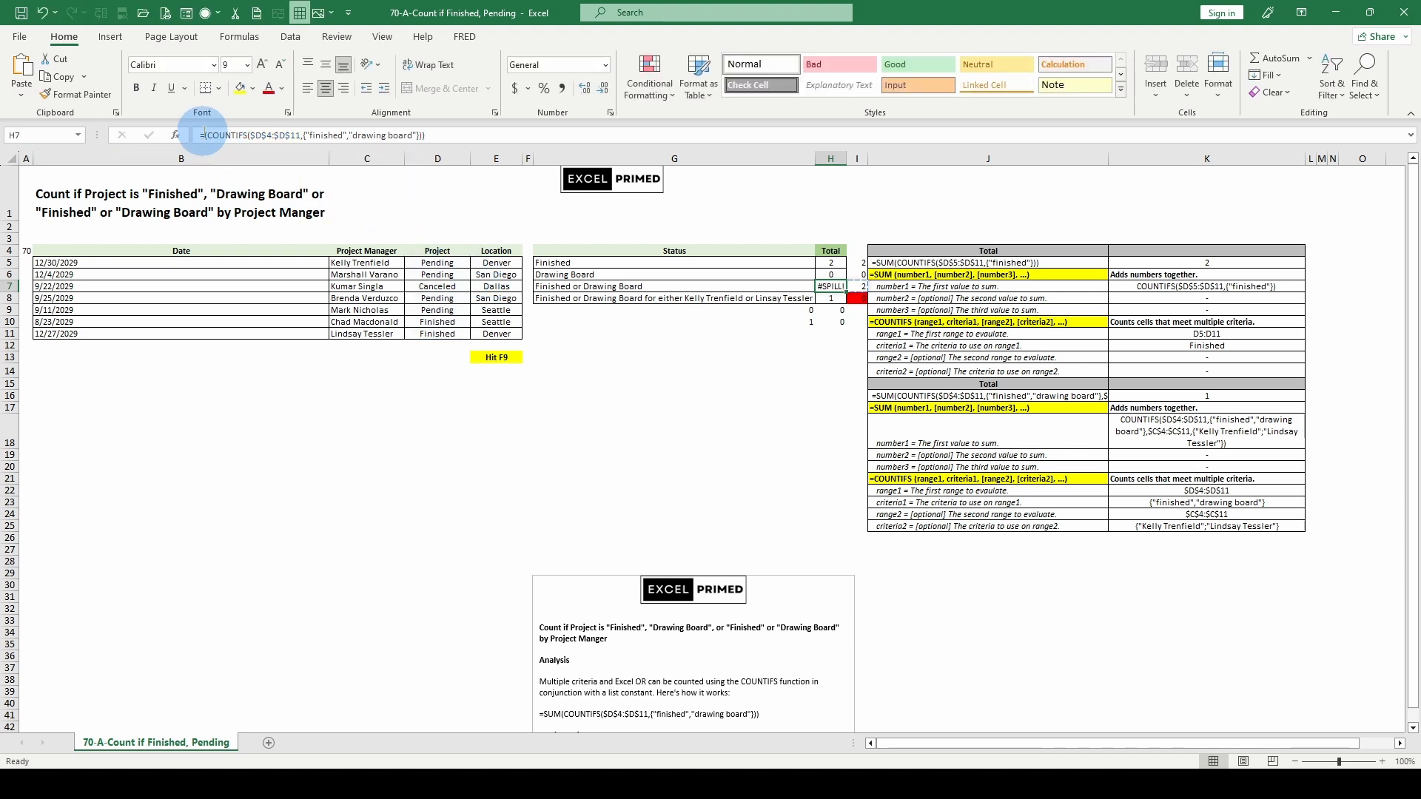
Wrap the "finished" or "drawing board" COUNTIFS formula in H7 in SUM and recalculate the sheet
key(F9)
key(F9)
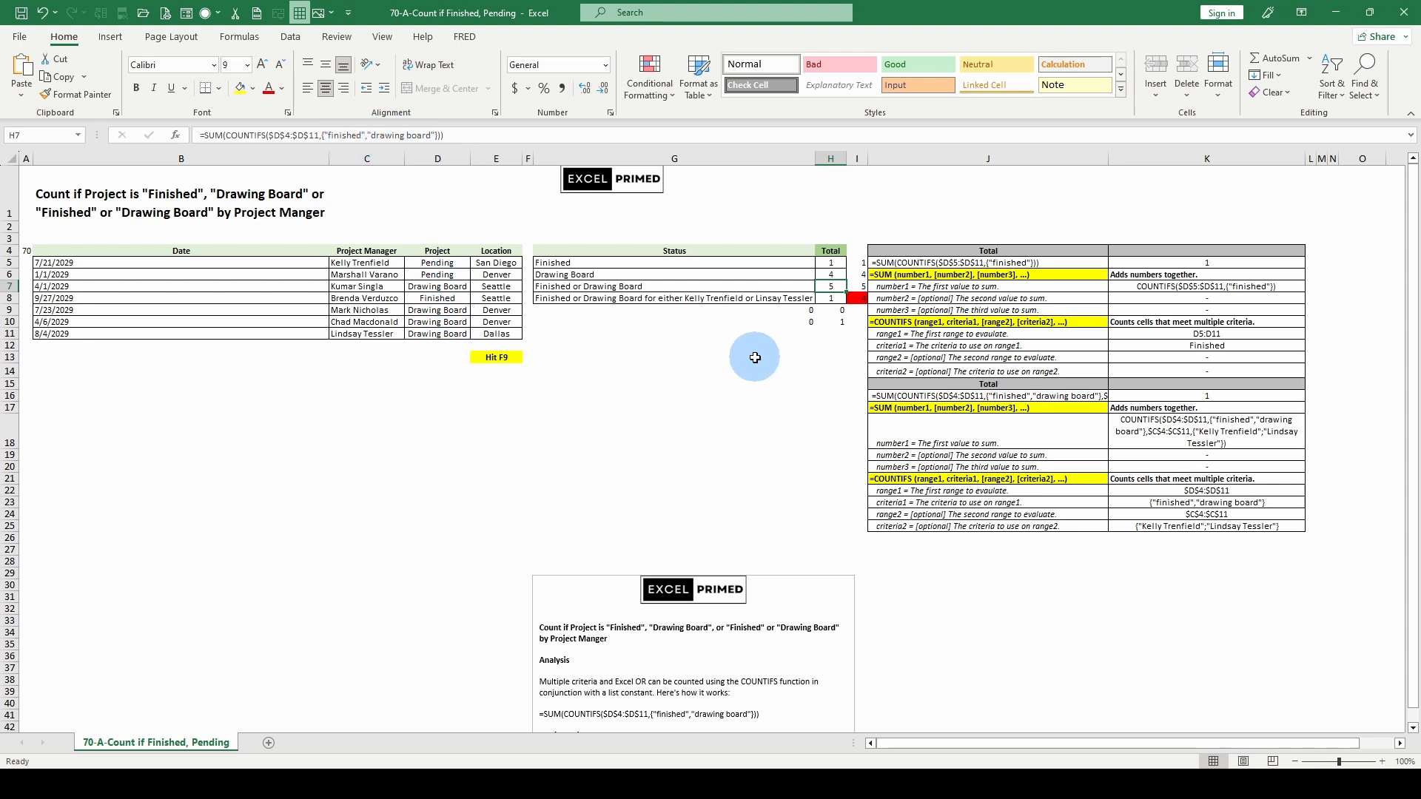
Review the H8 formula and the alternative COUNTIF formulas in I5:I7, checking the range and criteria arguments in I7
click(827, 299)
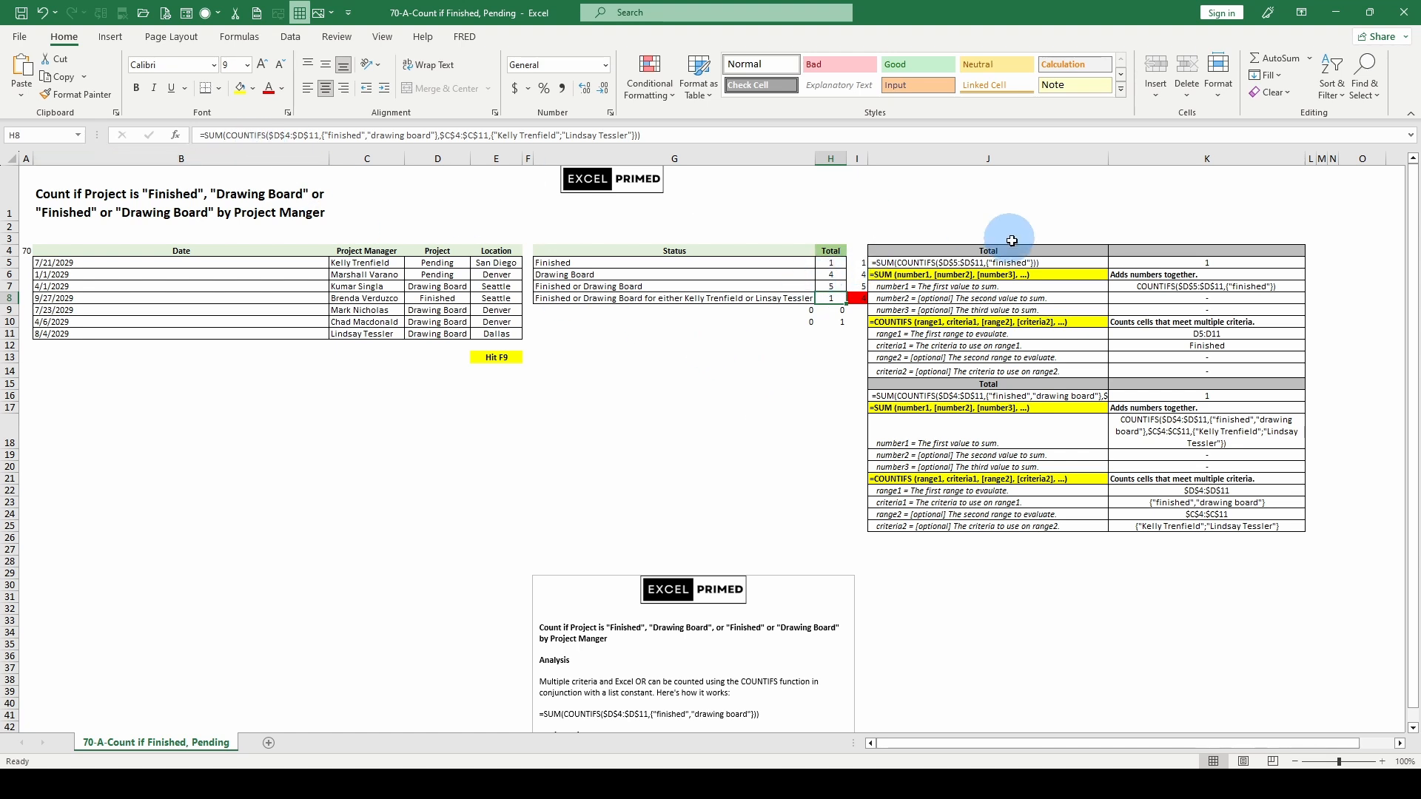
click(857, 263)
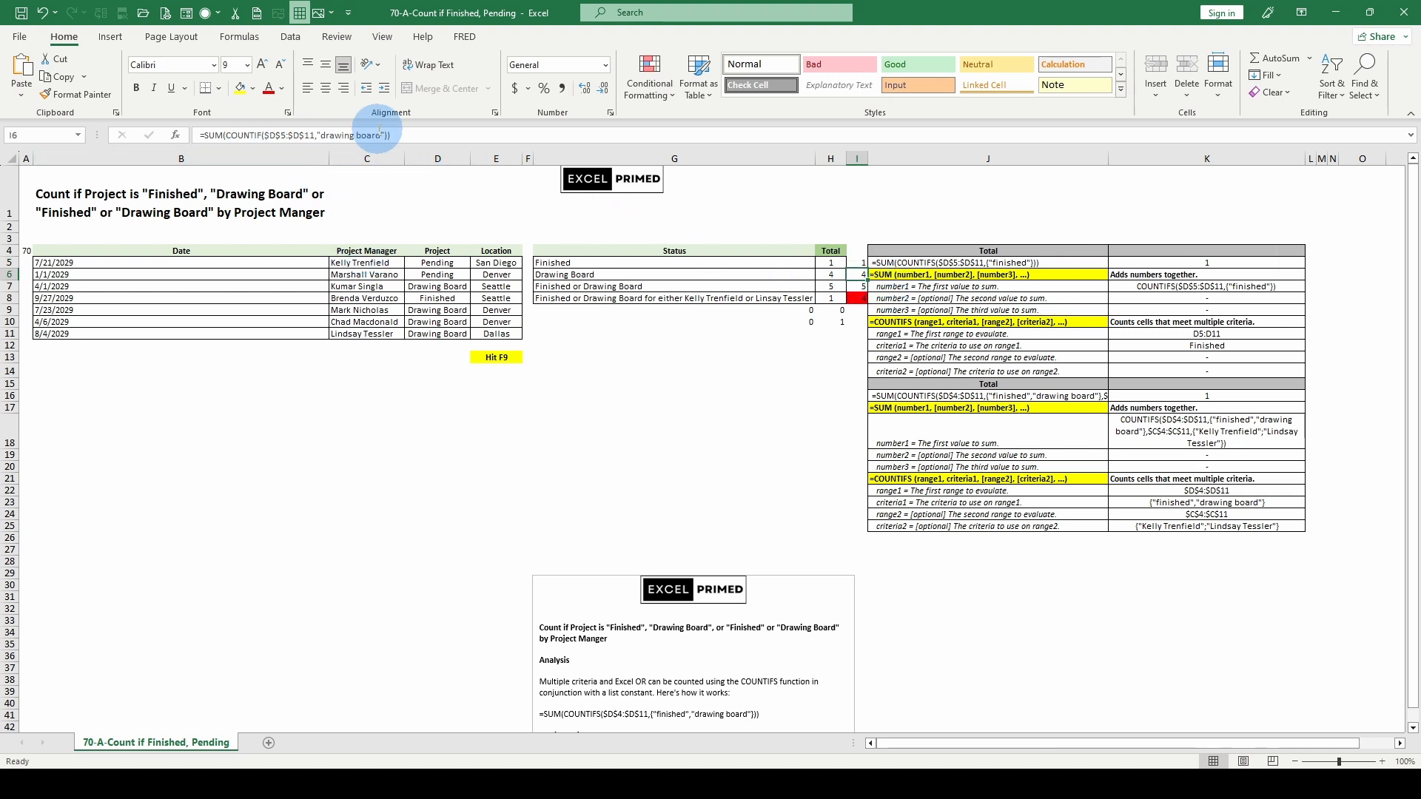
click(856, 286)
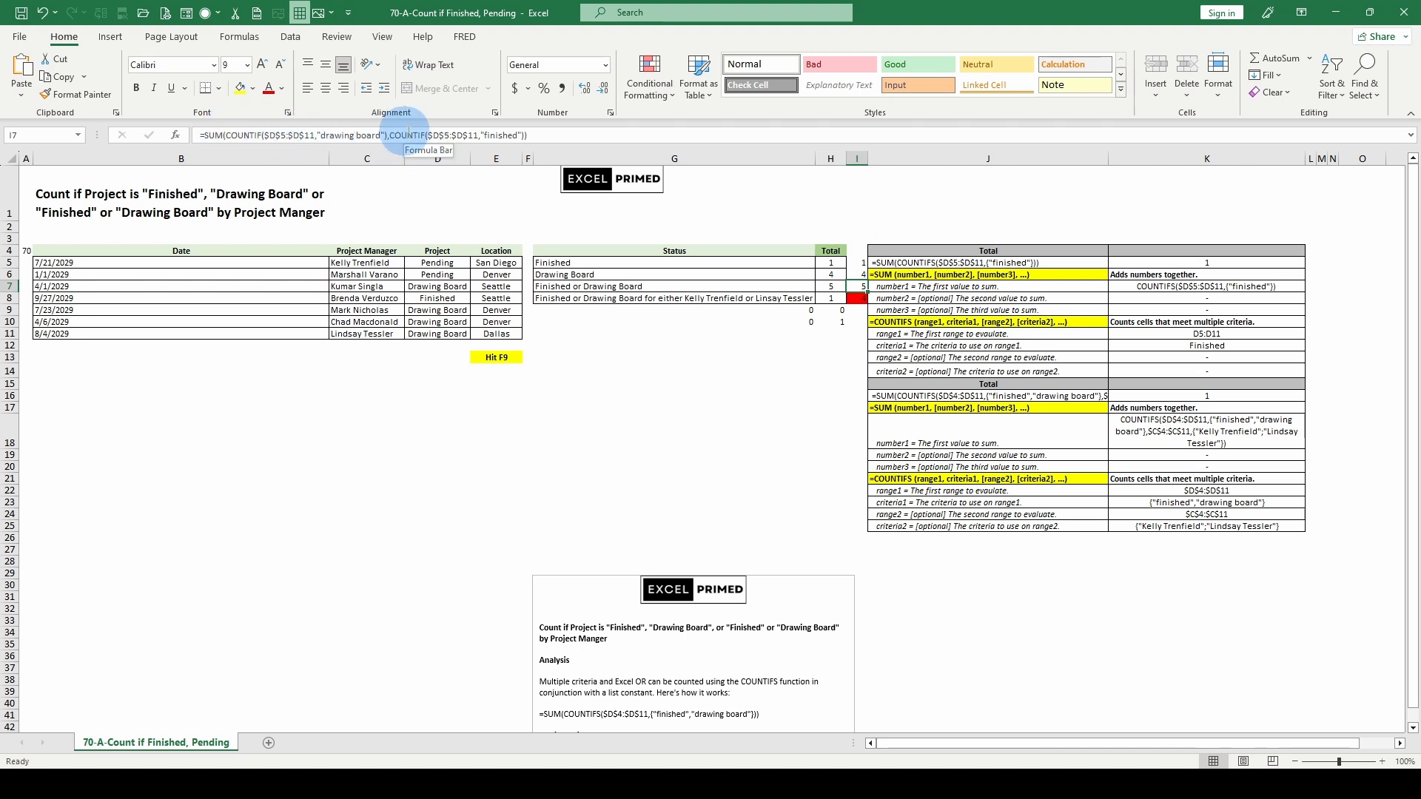
click(281, 135)
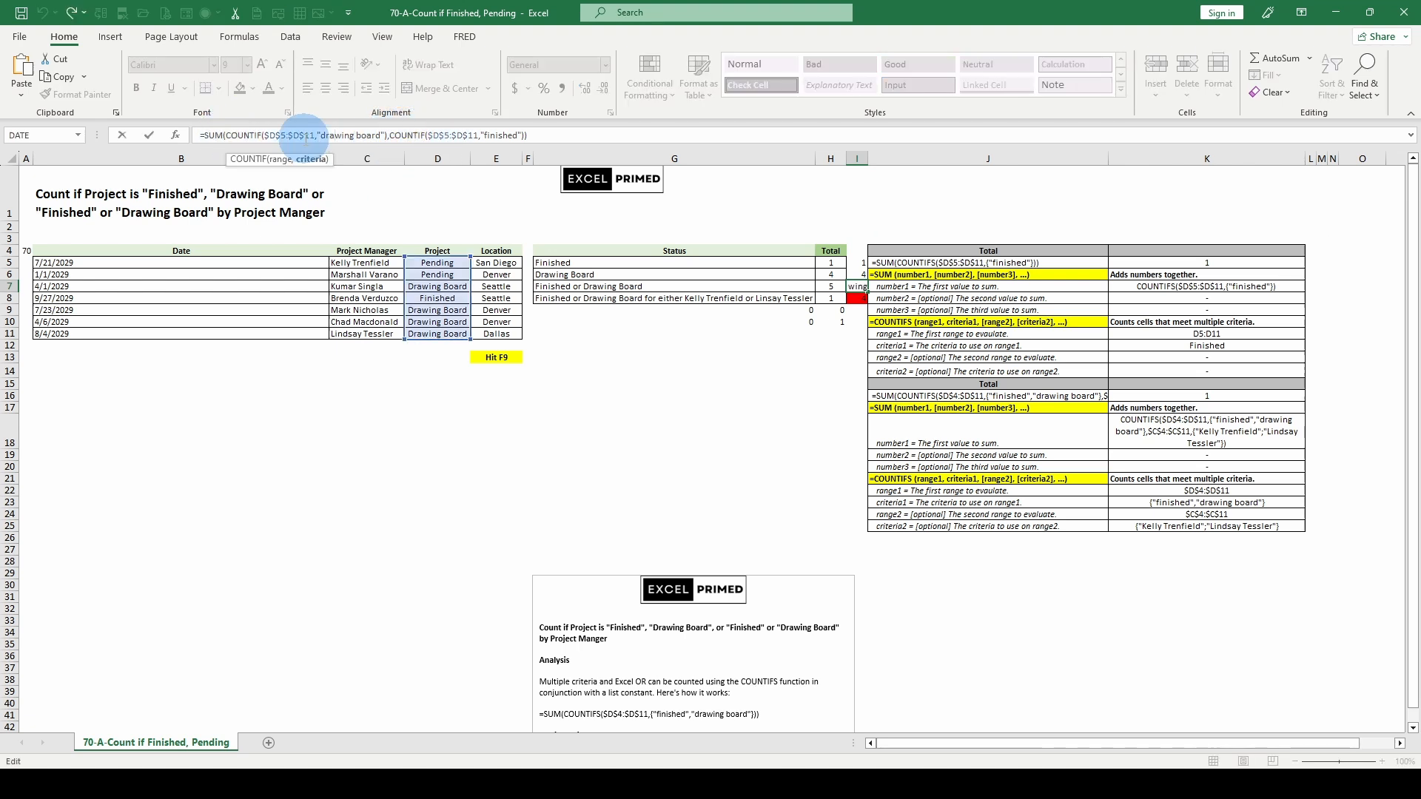
click(279, 163)
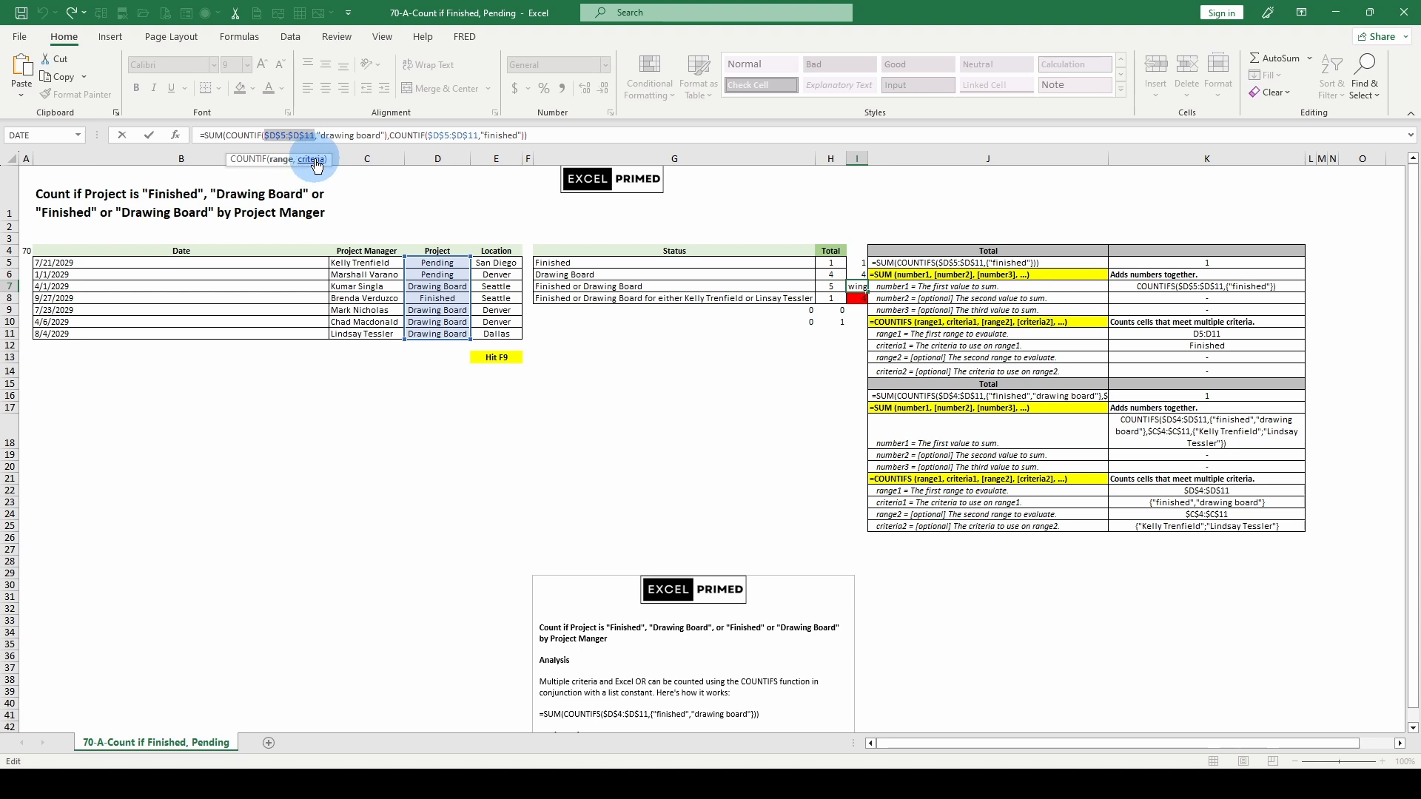
click(313, 160)
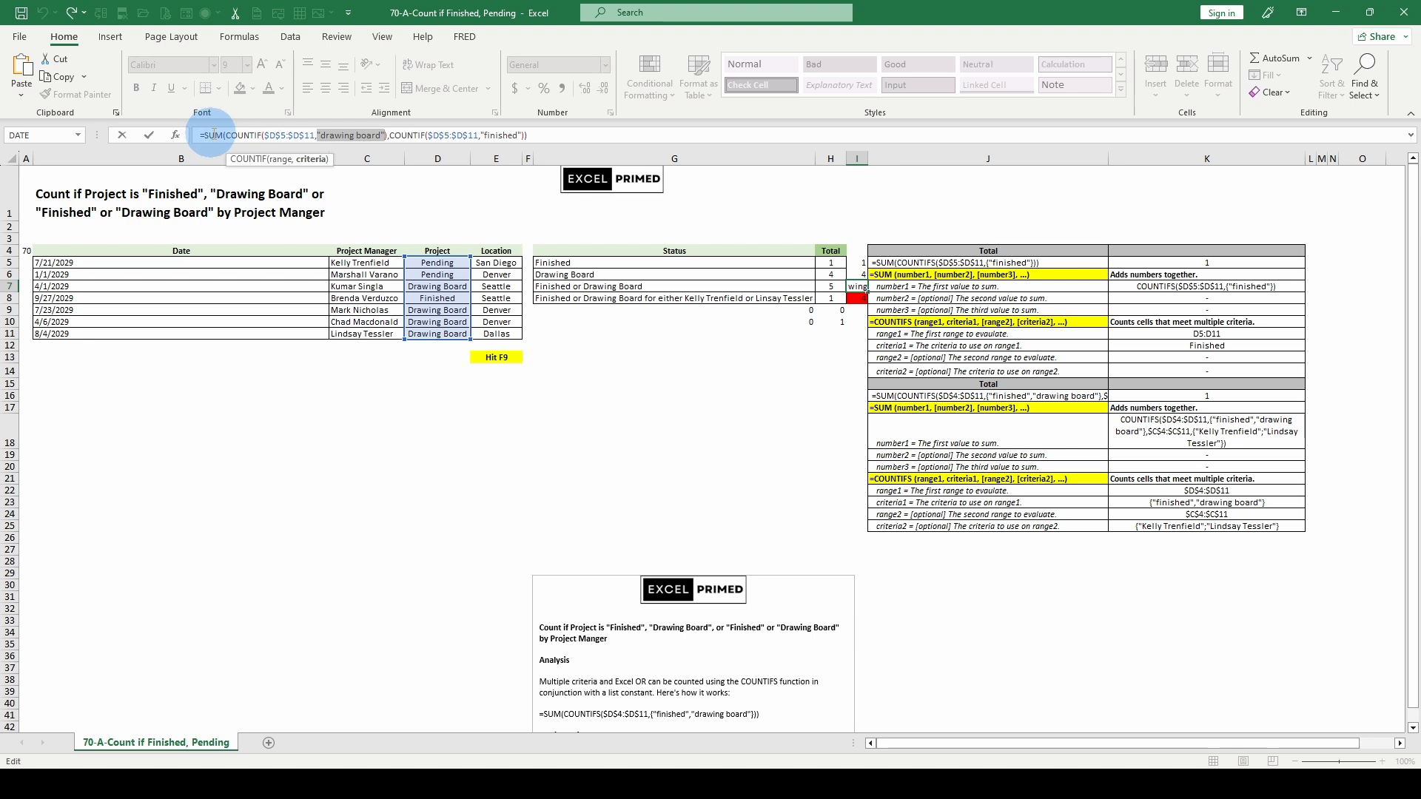
key(Return)
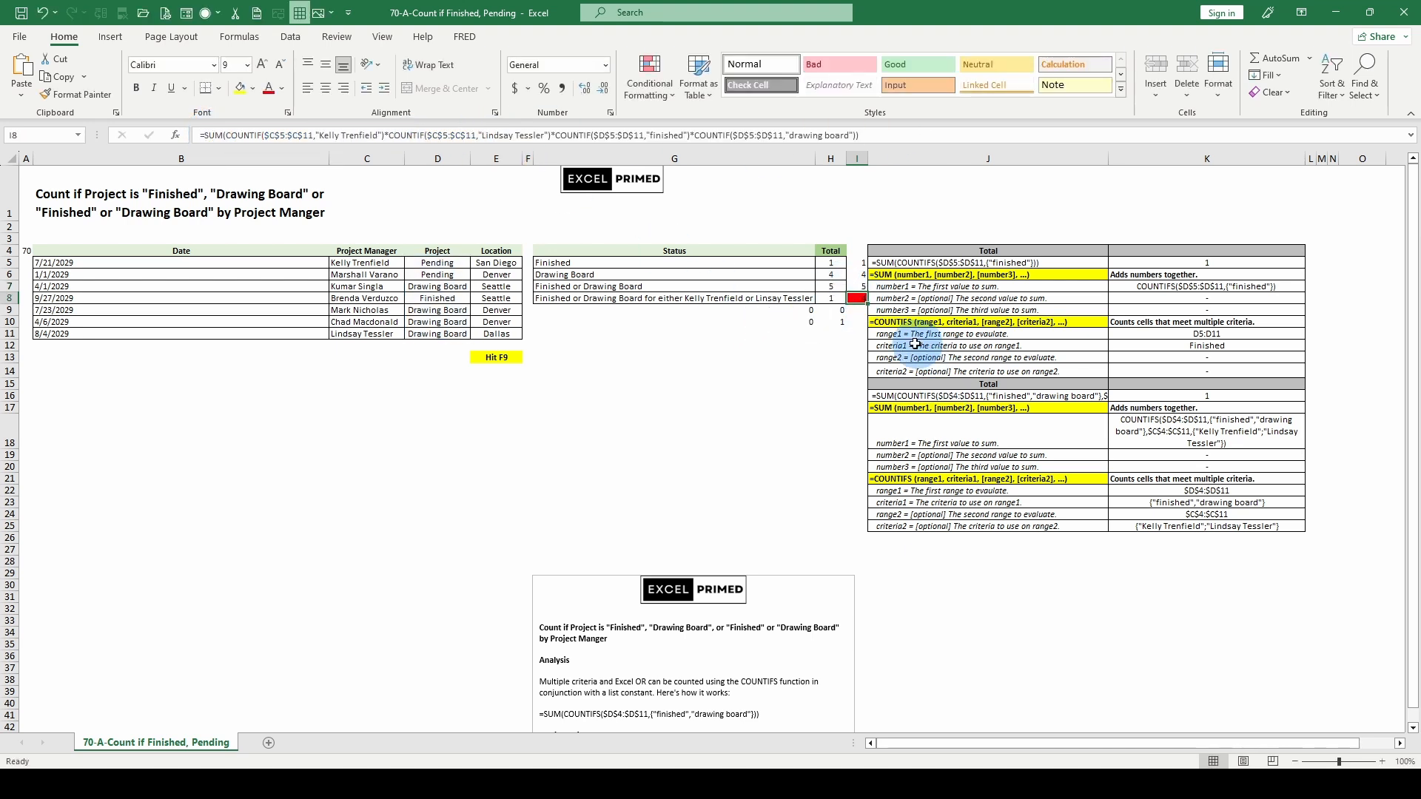
Review the H8 formula again and look through the analysis and talking points notes below the tables
click(824, 297)
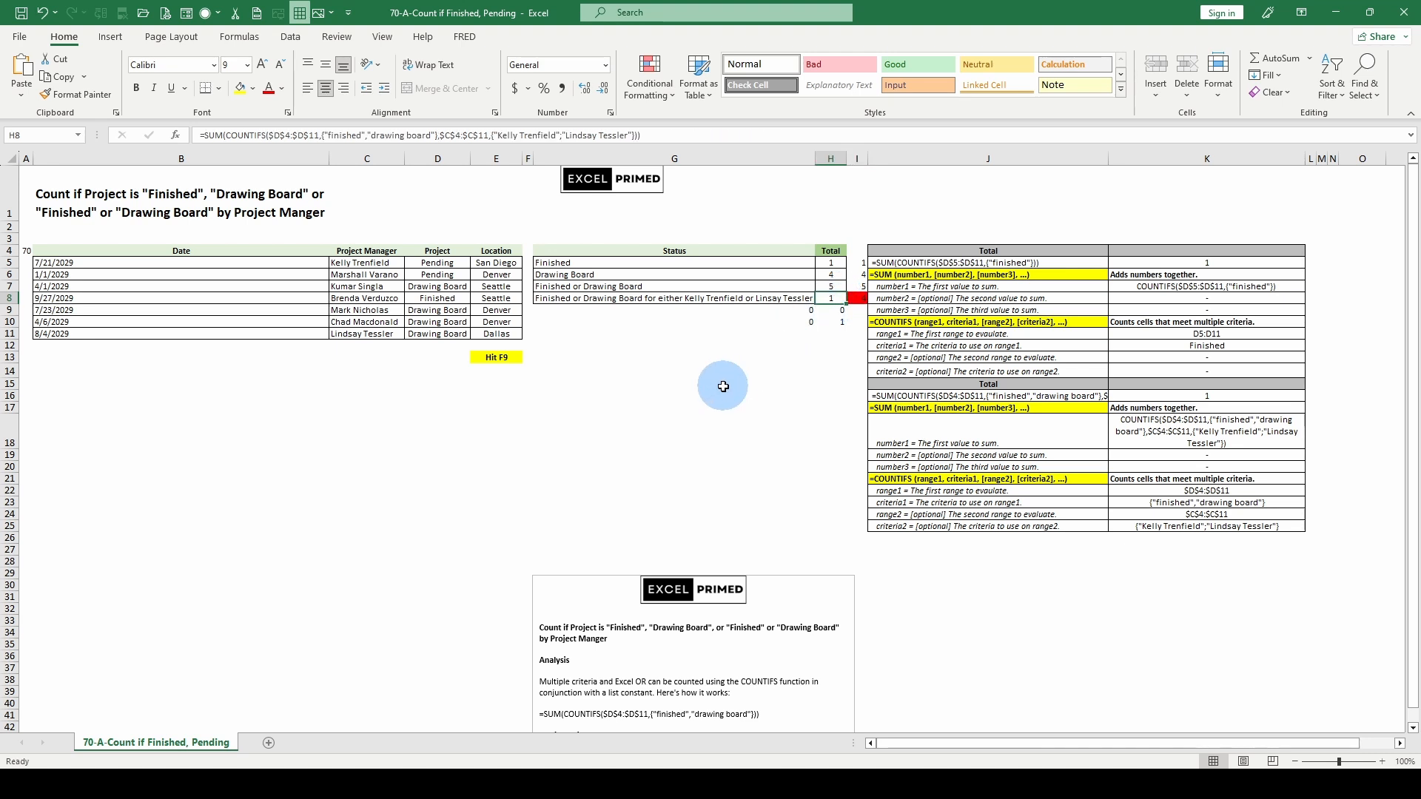
scroll(723, 386, down, 8)
scroll(723, 386, down, 8)
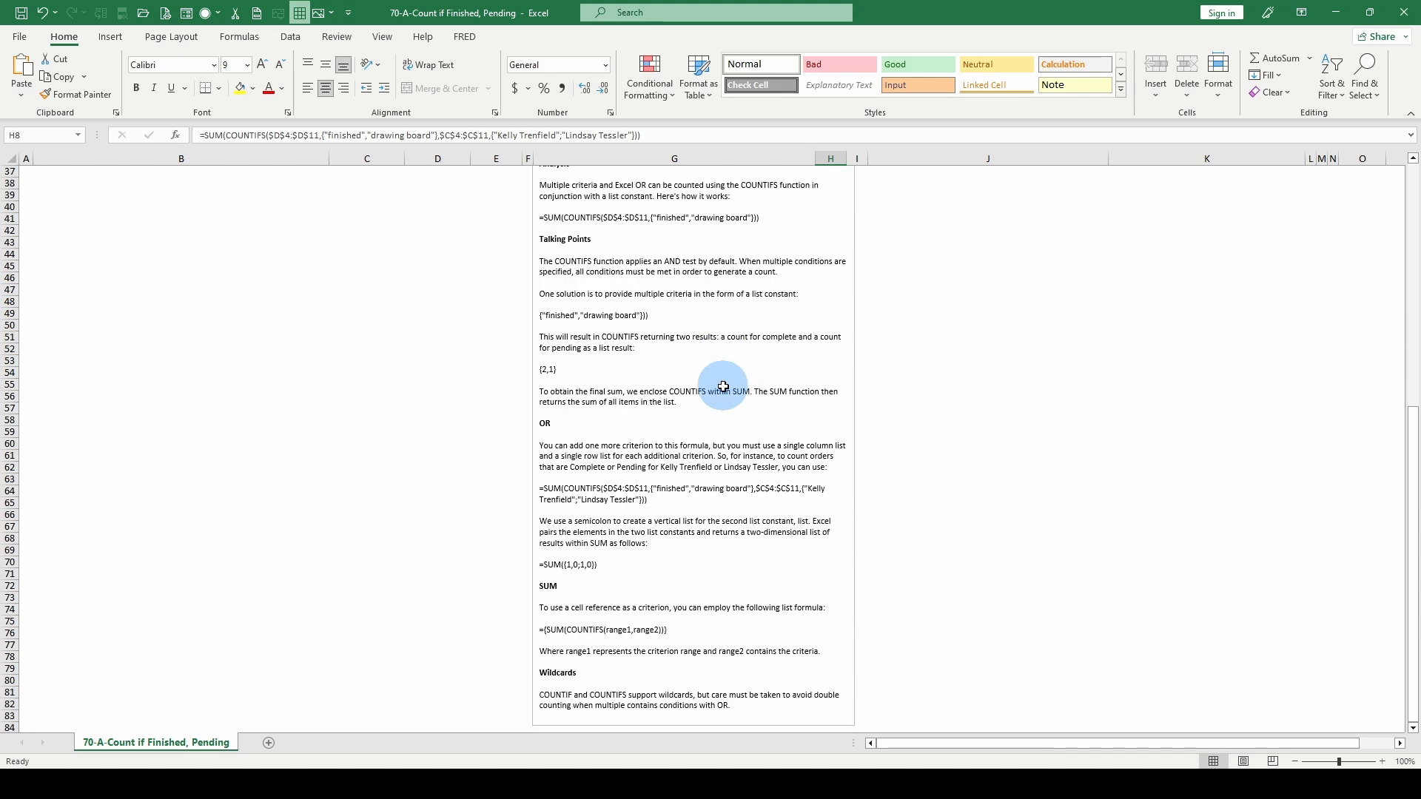
scroll(723, 293, up, 18)
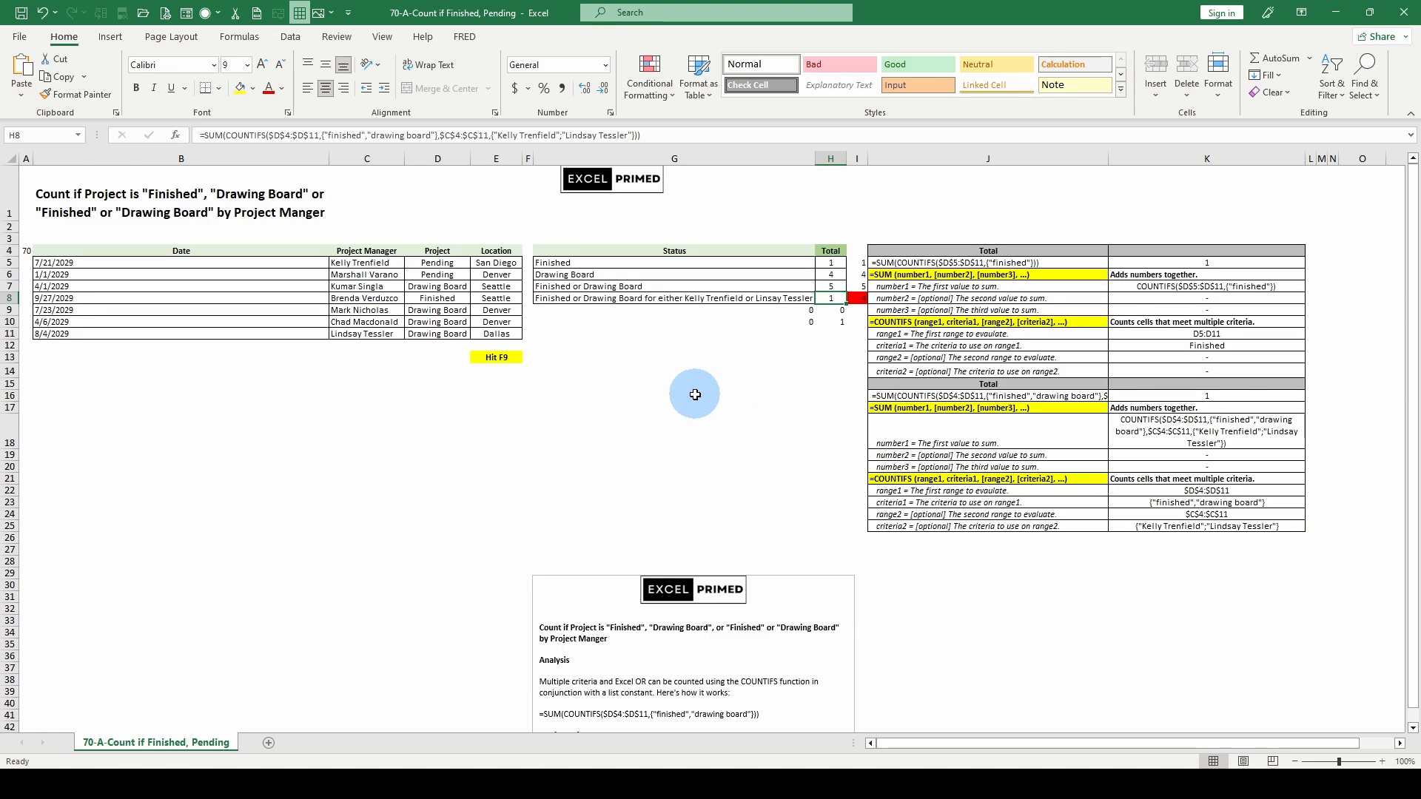